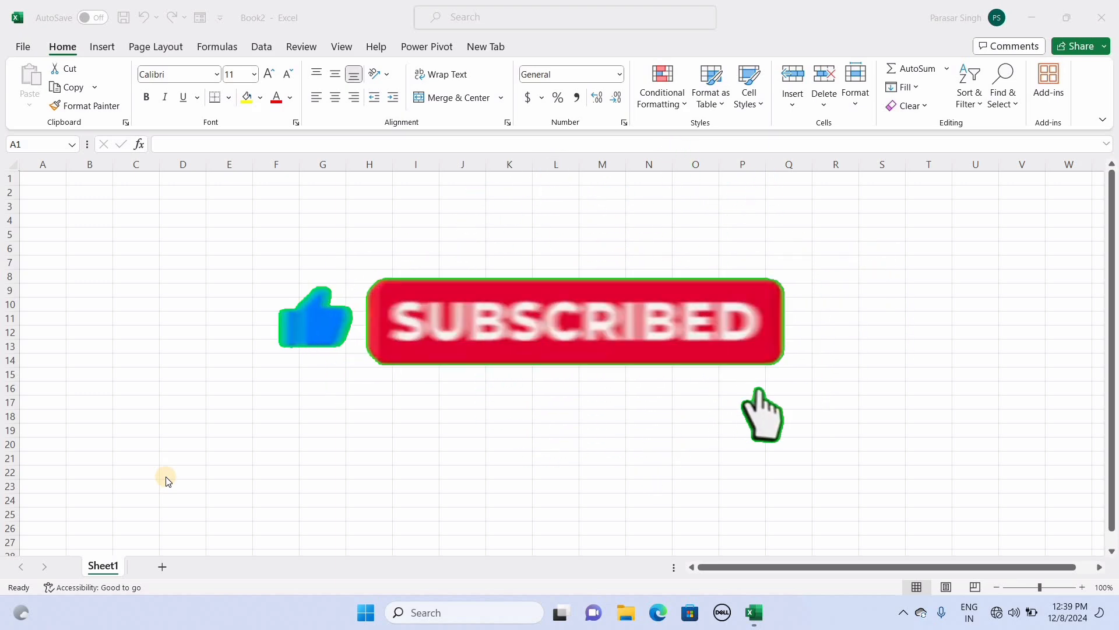
# - Enter the sheet title "More tech with ps" in cell A1
pyautogui.click(1083, 588)
pyautogui.click(1083, 587)
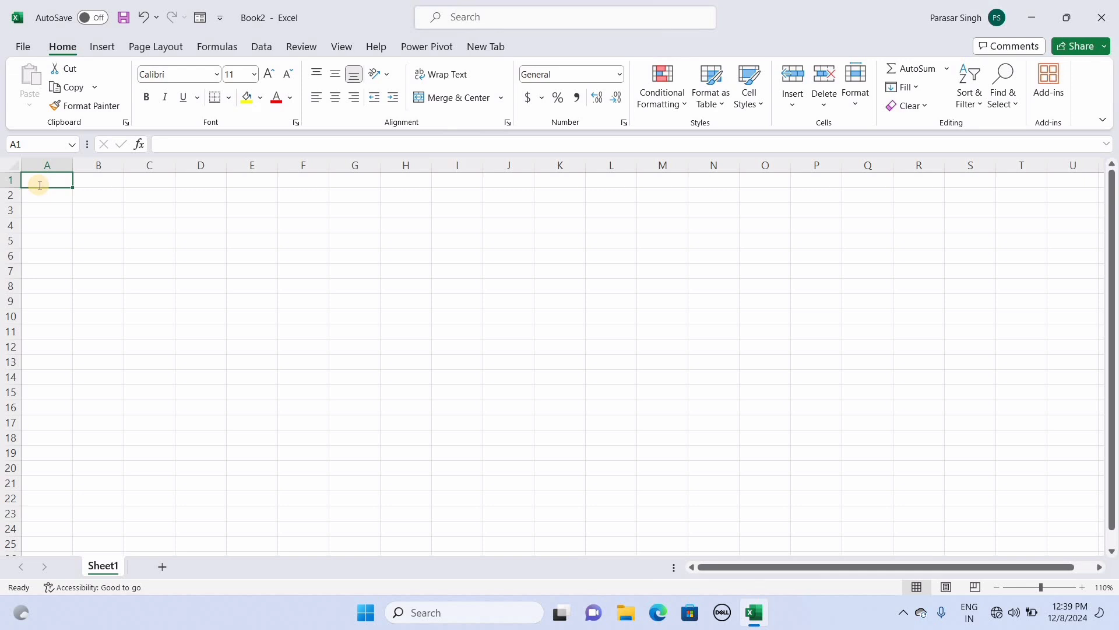
pyautogui.write('More ')
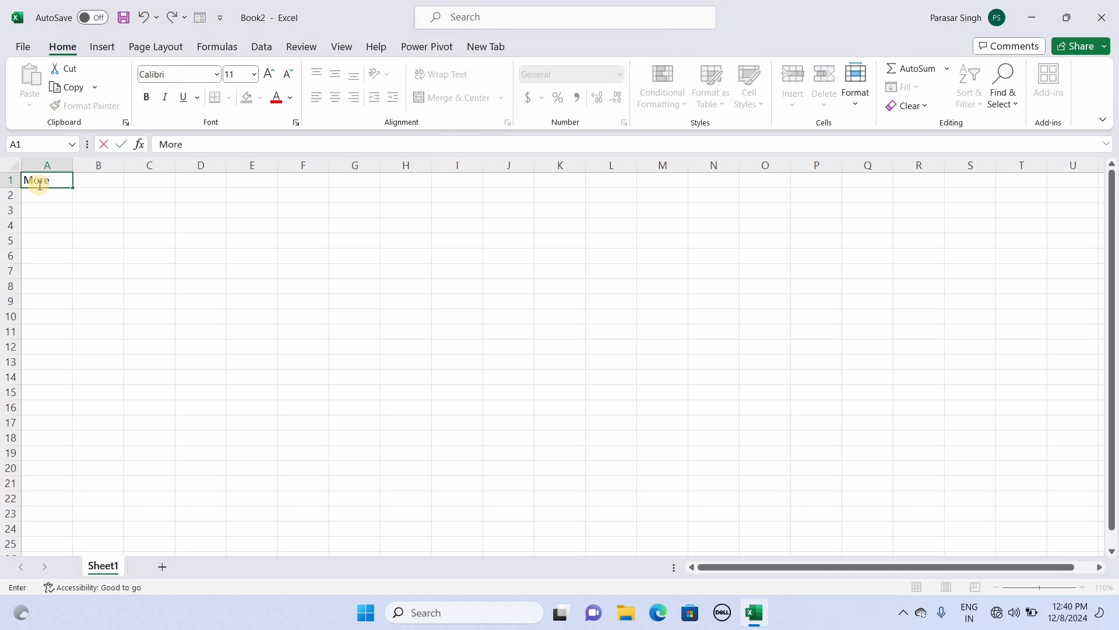
pyautogui.write('tech with ps')
pyautogui.press('Return')
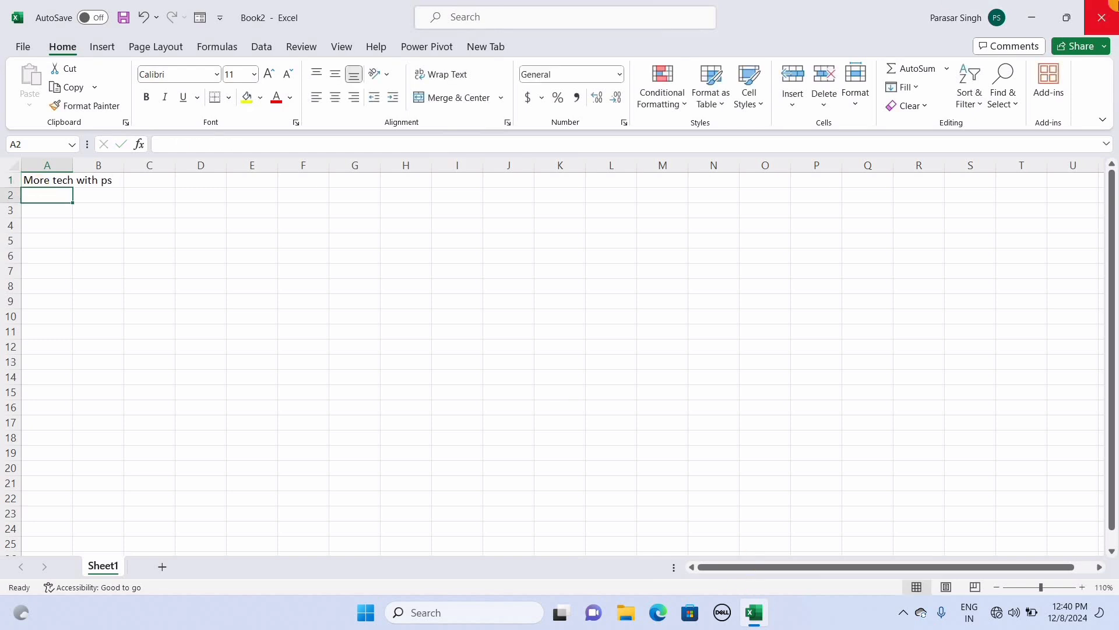
# - Enter the village and city address line in cell A2, beneath the title
pyautogui.write('Bha')
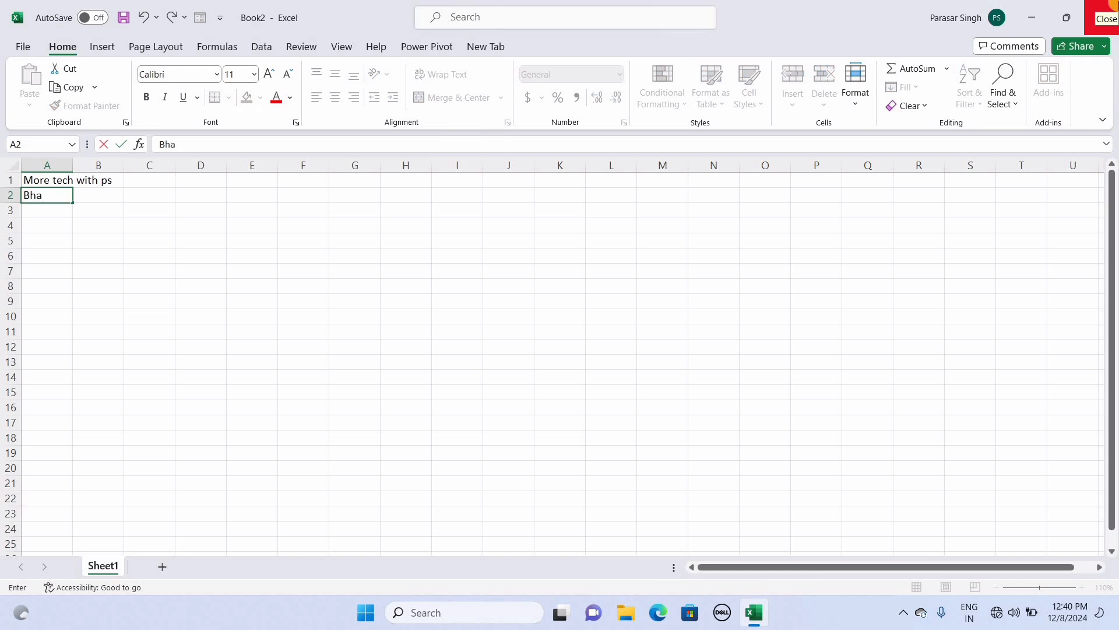
pyautogui.write('ndarwan,bhagalp')
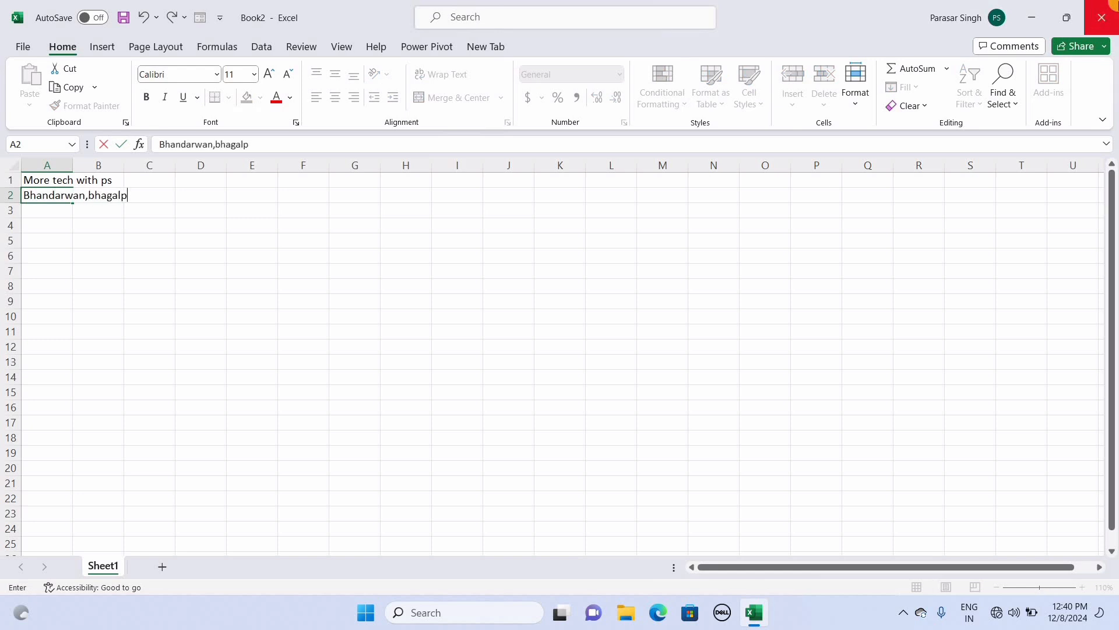
pyautogui.write('ur')
pyautogui.press('Return')
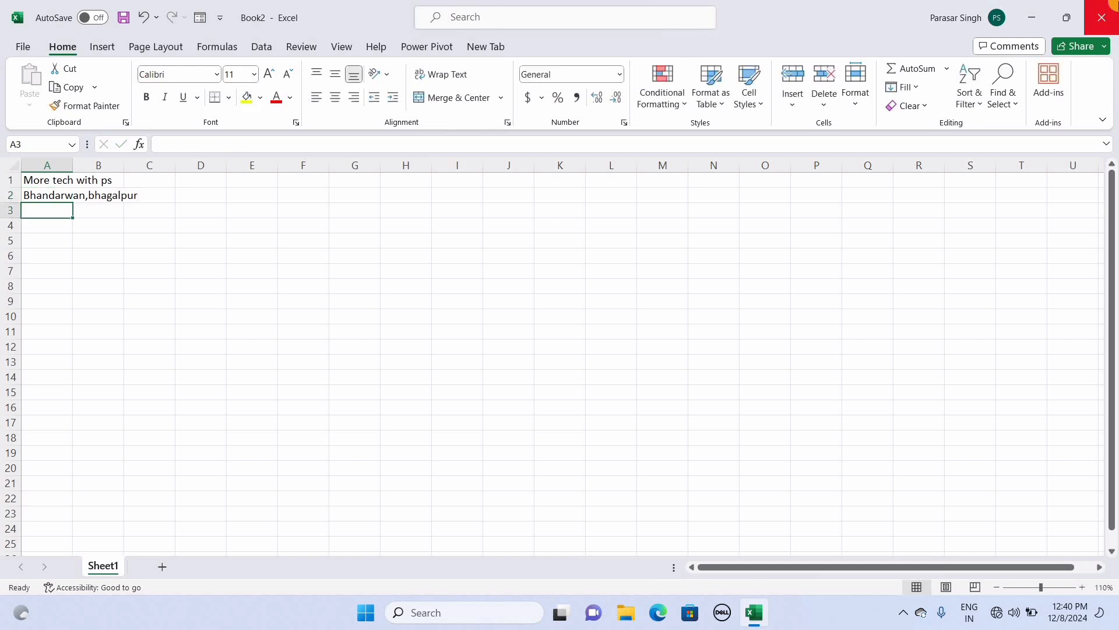
# - Enter the column heading "Sr." in cell A3 and centre it horizontally
pyautogui.write('Sr')
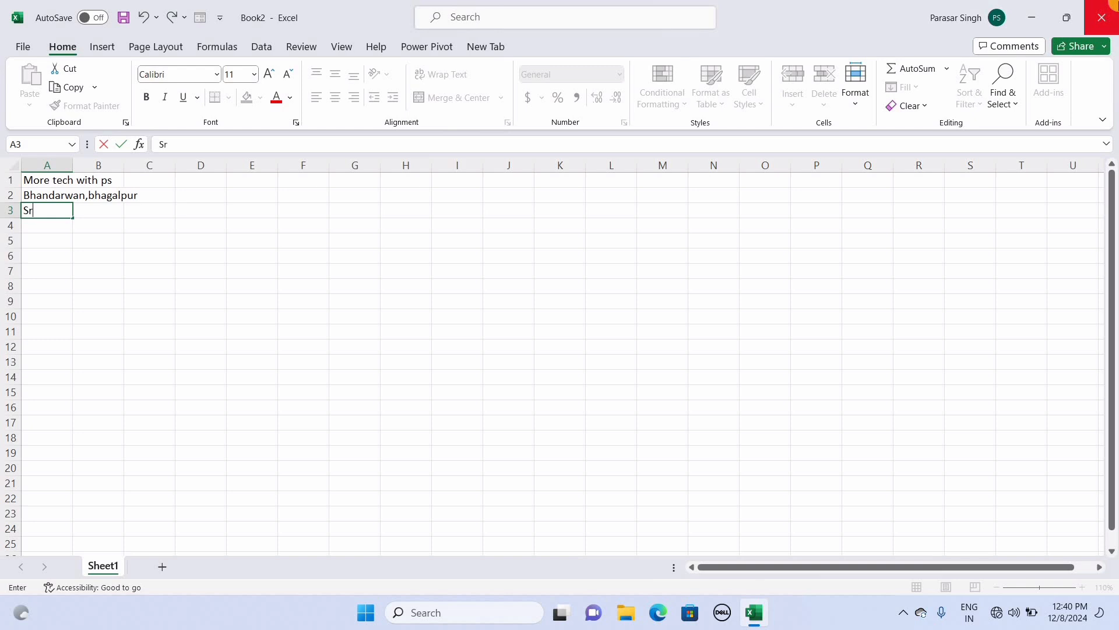
pyautogui.write('.')
pyautogui.click(133, 223)
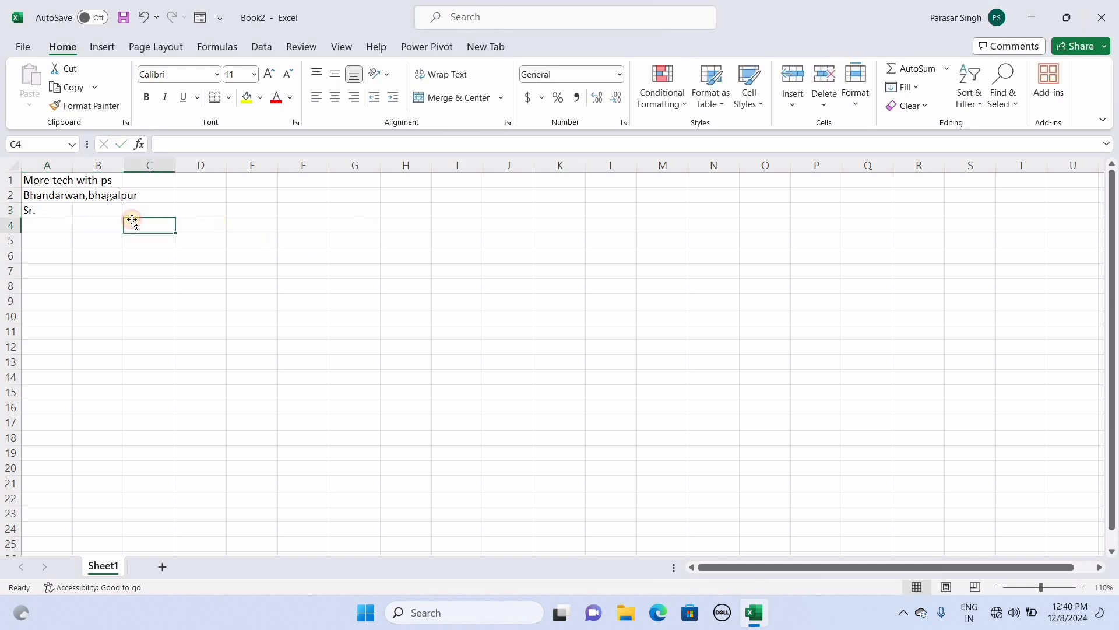
pyautogui.click(53, 211)
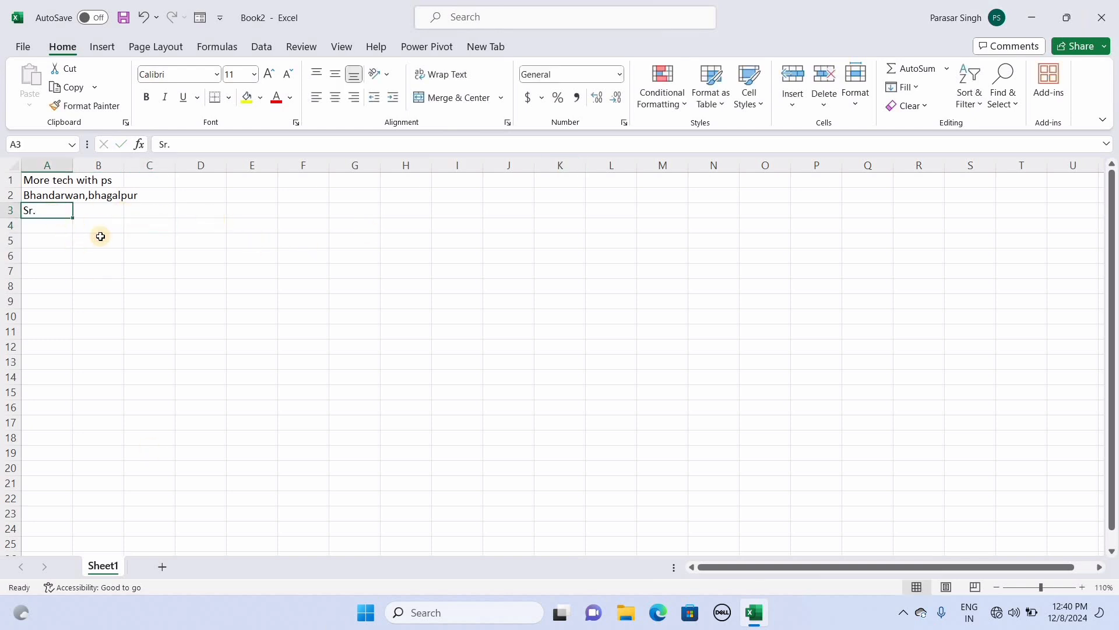
pyautogui.click(331, 96)
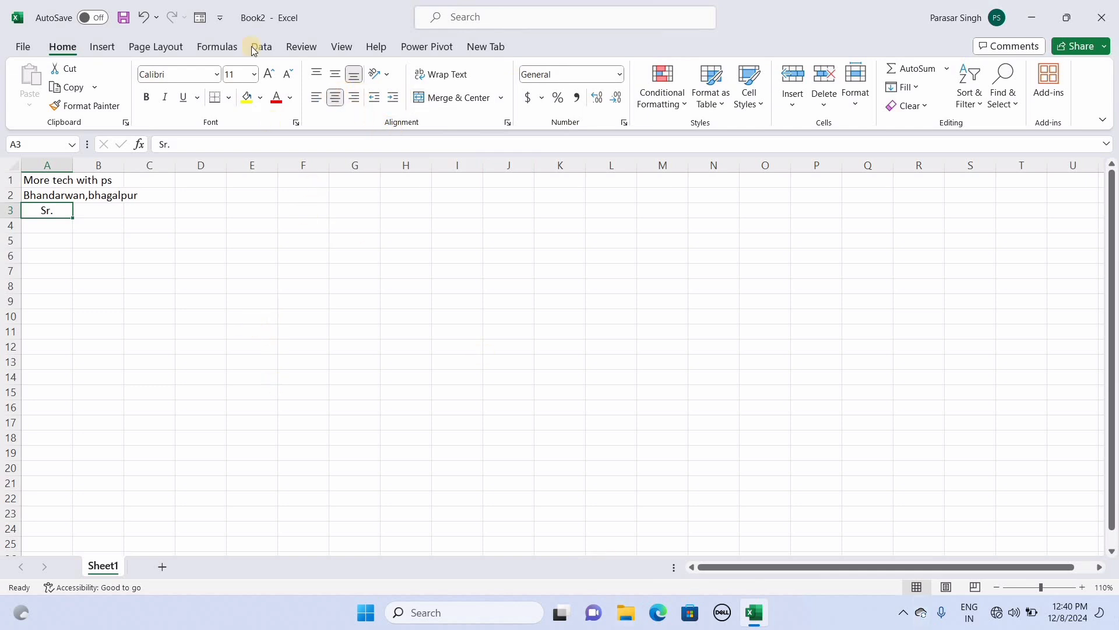
# - Fill cells A4:A15 with the serial numbers 1 to 12 as a series and centre them horizontally
pyautogui.click(59, 228)
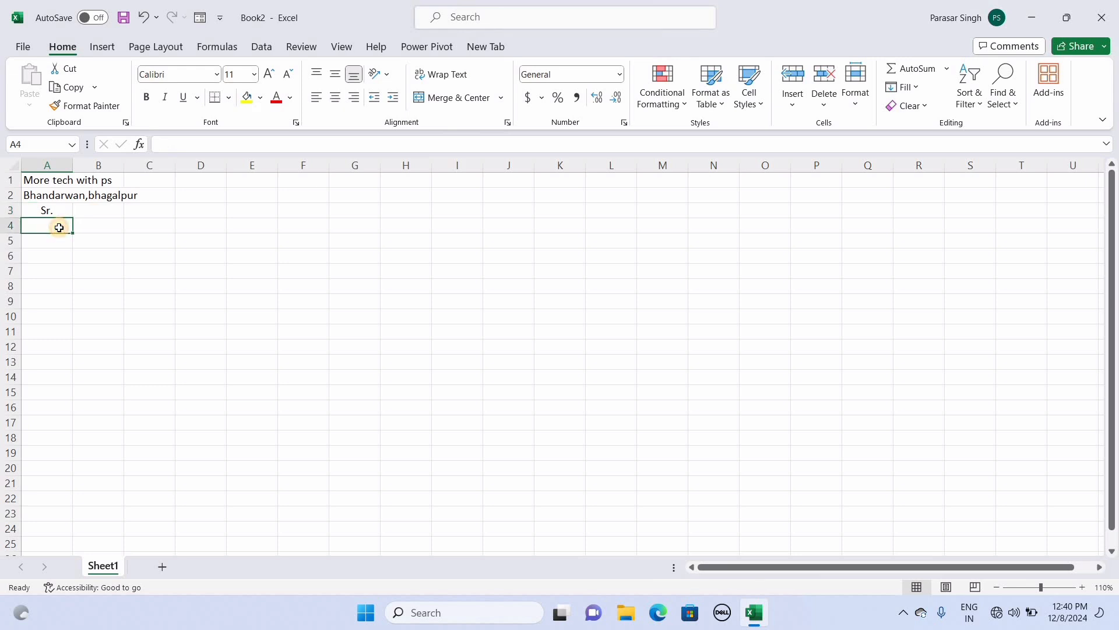
pyautogui.write('1')
pyautogui.press('Return')
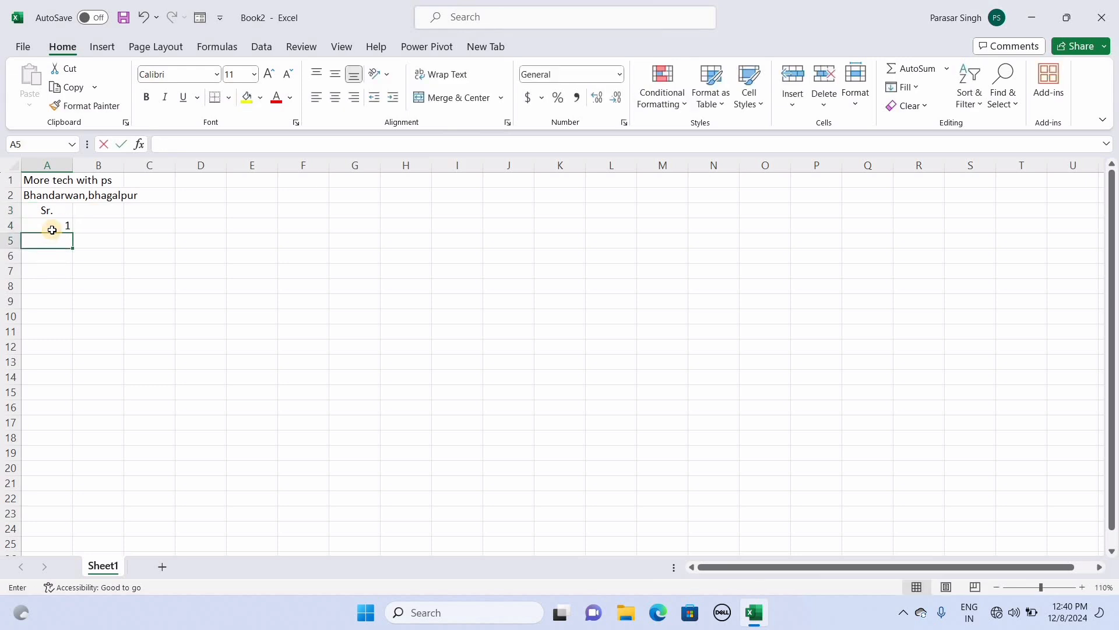
pyautogui.write('1')
pyautogui.press('BackSpace')
pyautogui.write('2')
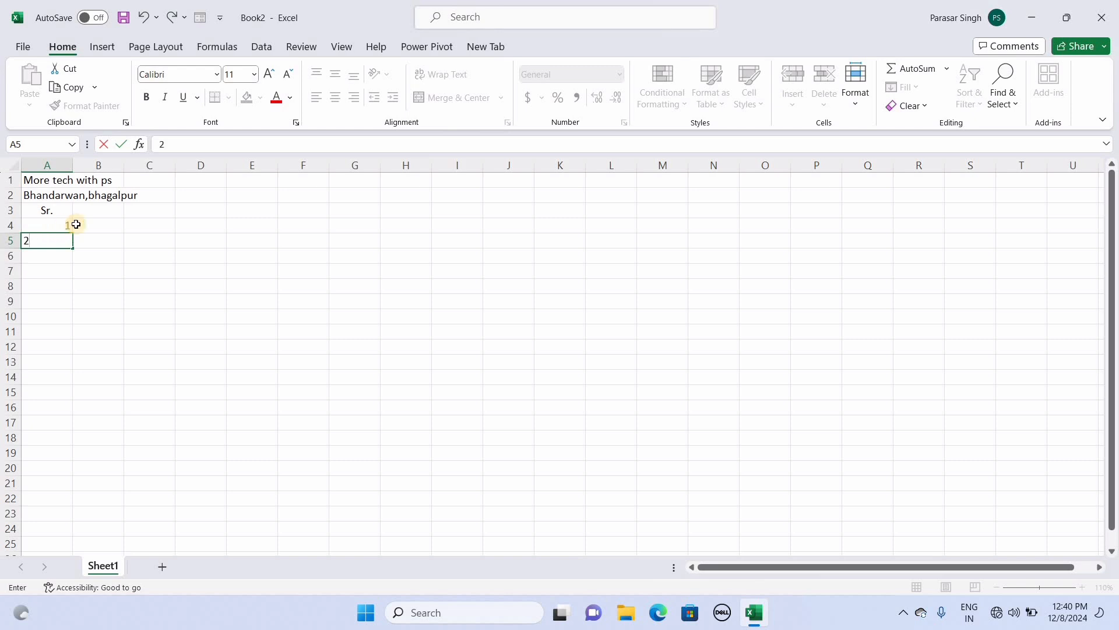
pyautogui.click(58, 224)
pyautogui.moveTo(58, 224); pyautogui.dragTo(54, 241)
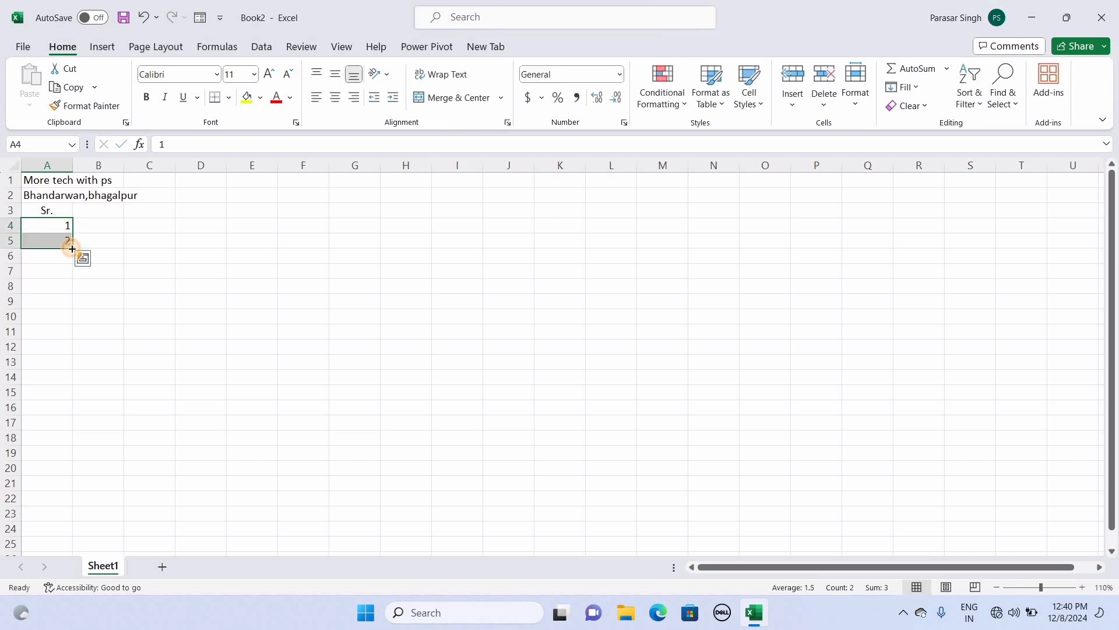
pyautogui.moveTo(72, 249); pyautogui.dragTo(80, 385)
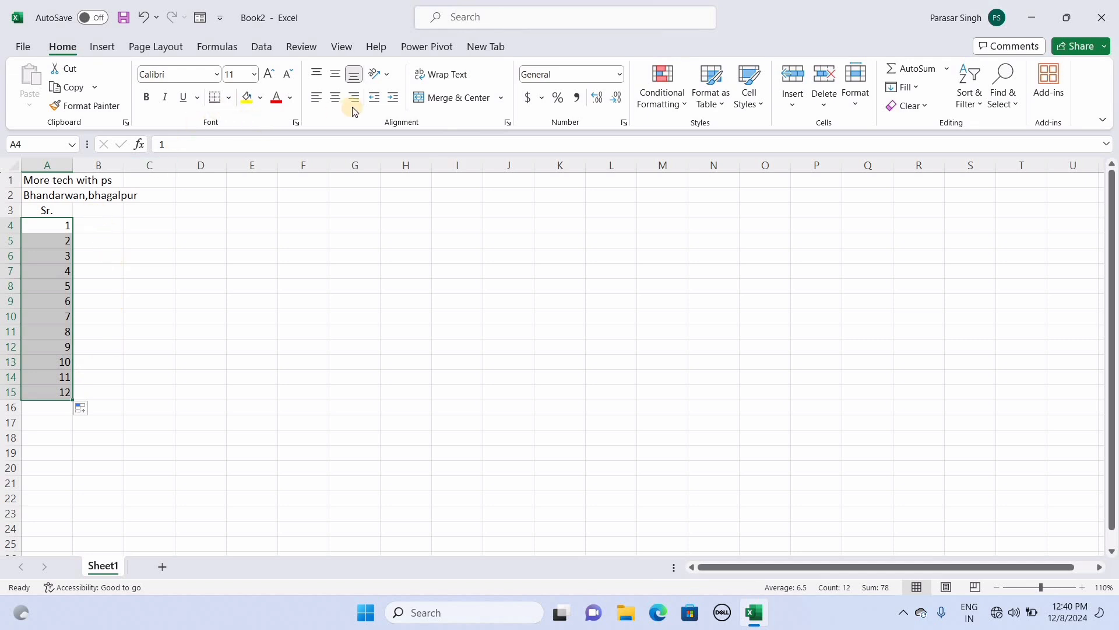
pyautogui.click(337, 100)
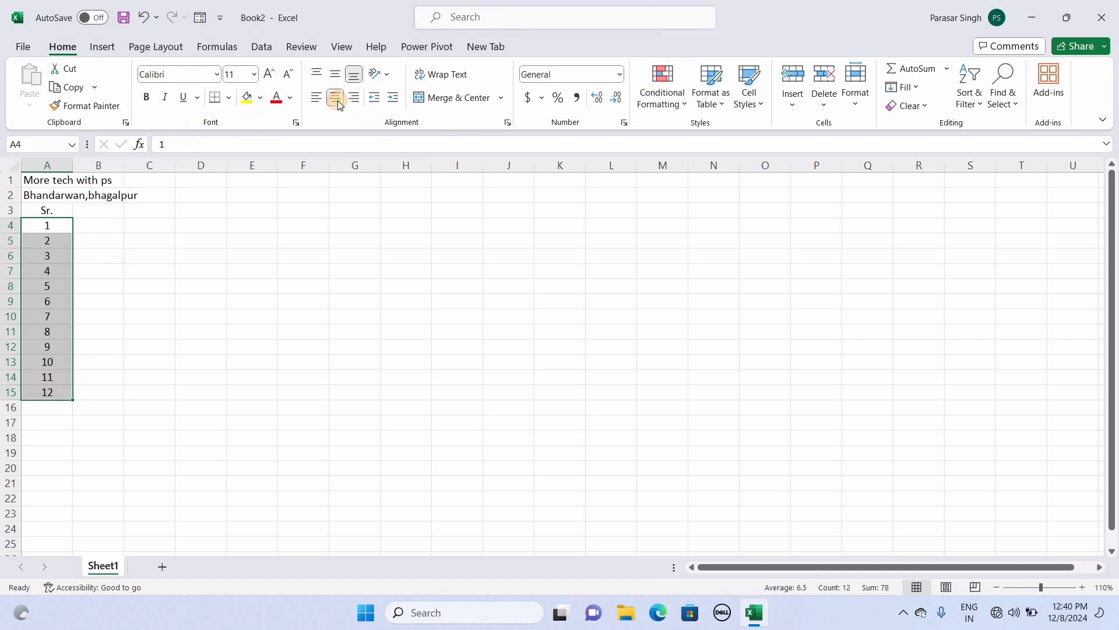
# - Enter the column heading "Name" in cell B3
pyautogui.click(109, 214)
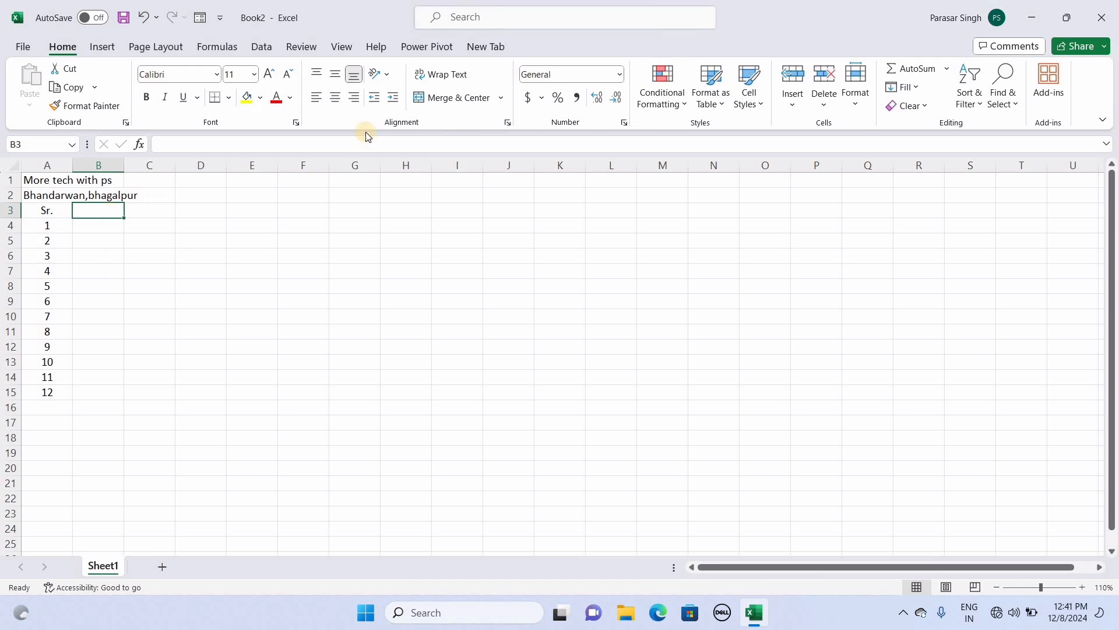
pyautogui.write('Nma')
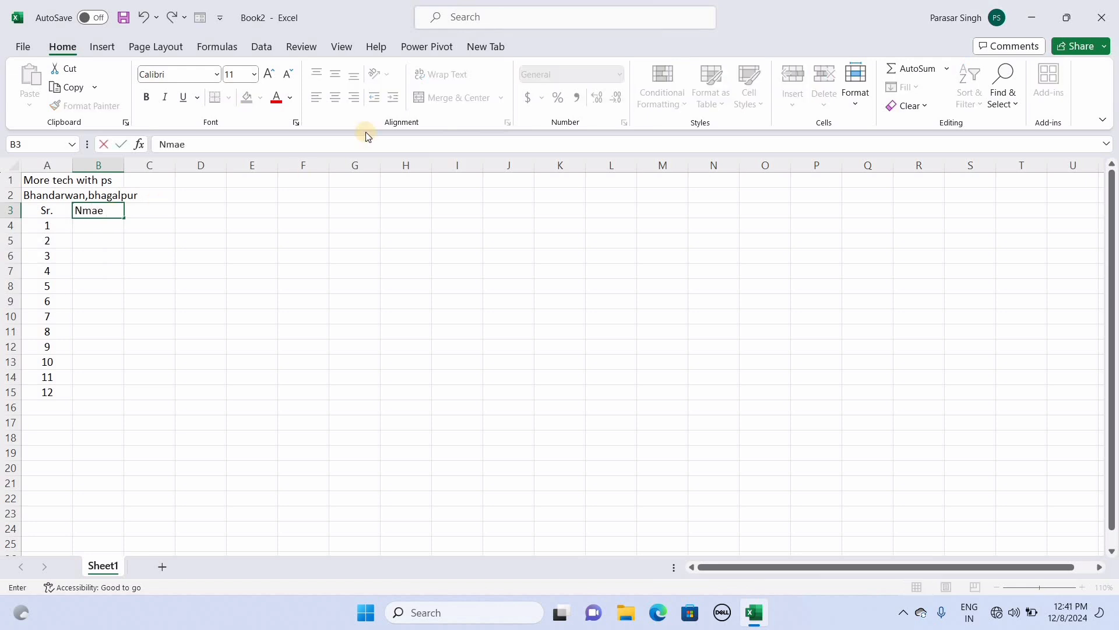
pyautogui.write('e')
pyautogui.press('BackSpace')
pyautogui.press('BackSpace')
pyautogui.press('BackSpace')
pyautogui.write('ame')
pyautogui.press('Tab')
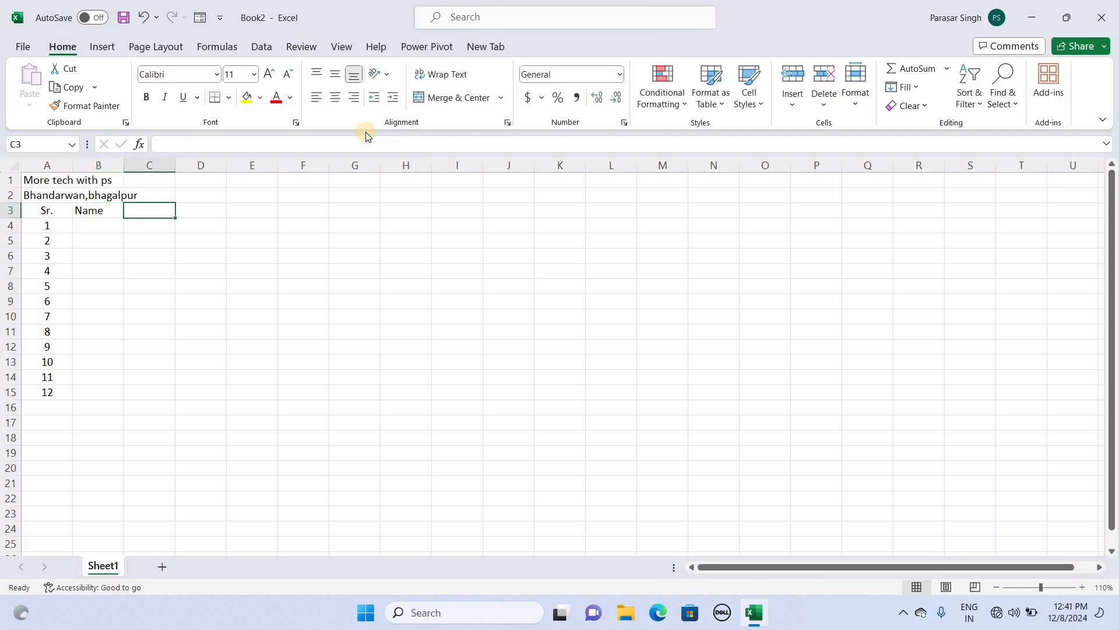
# - Enter the subject headings "English" in C3 and "Maths" in D3
pyautogui.write('En')
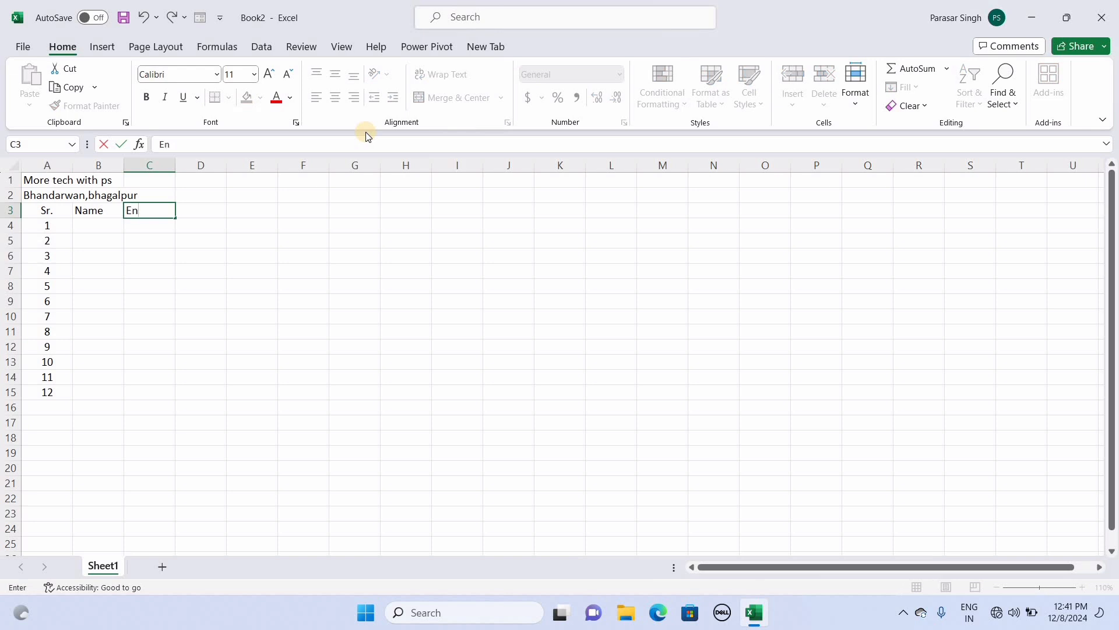
pyautogui.write('glish')
pyautogui.press('Tab')
pyautogui.press('Tab')
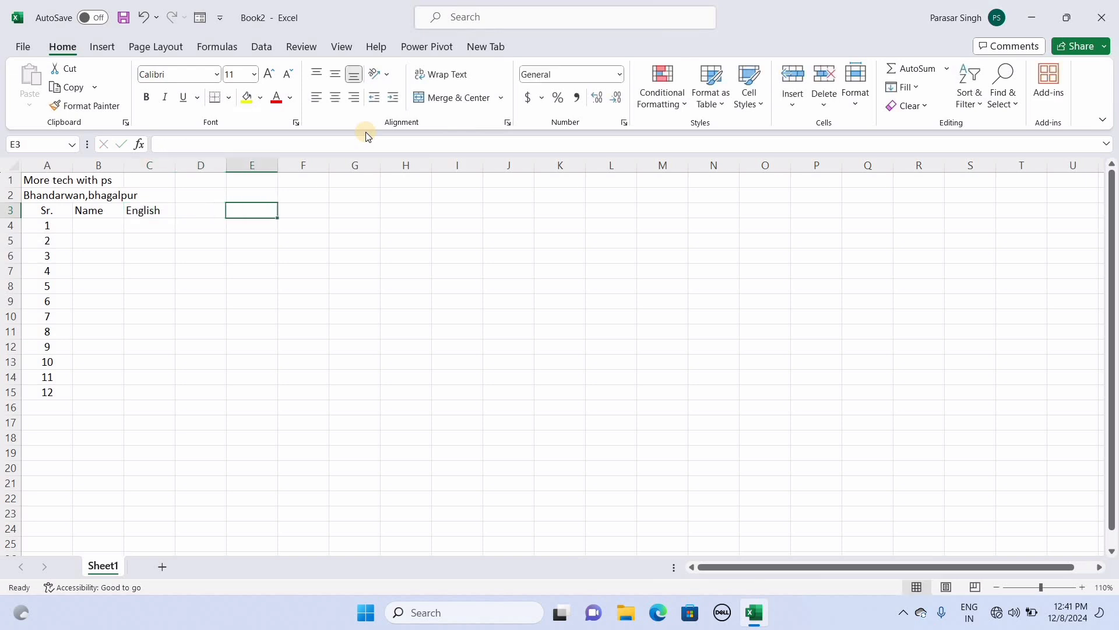
pyautogui.press('Left')
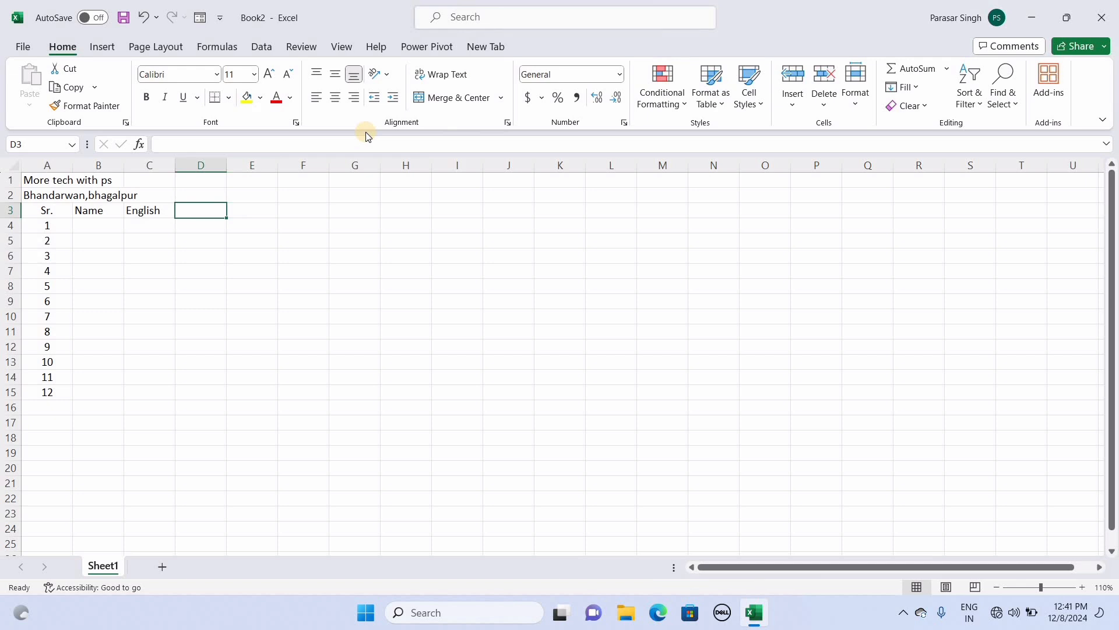
pyautogui.write('Maths')
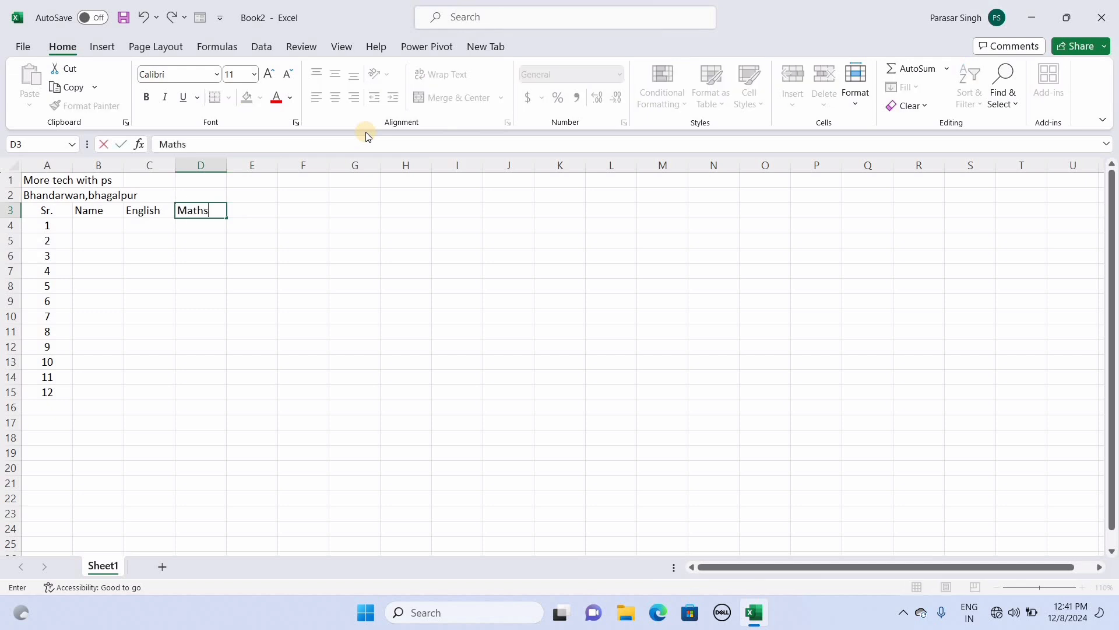
pyautogui.press('Tab')
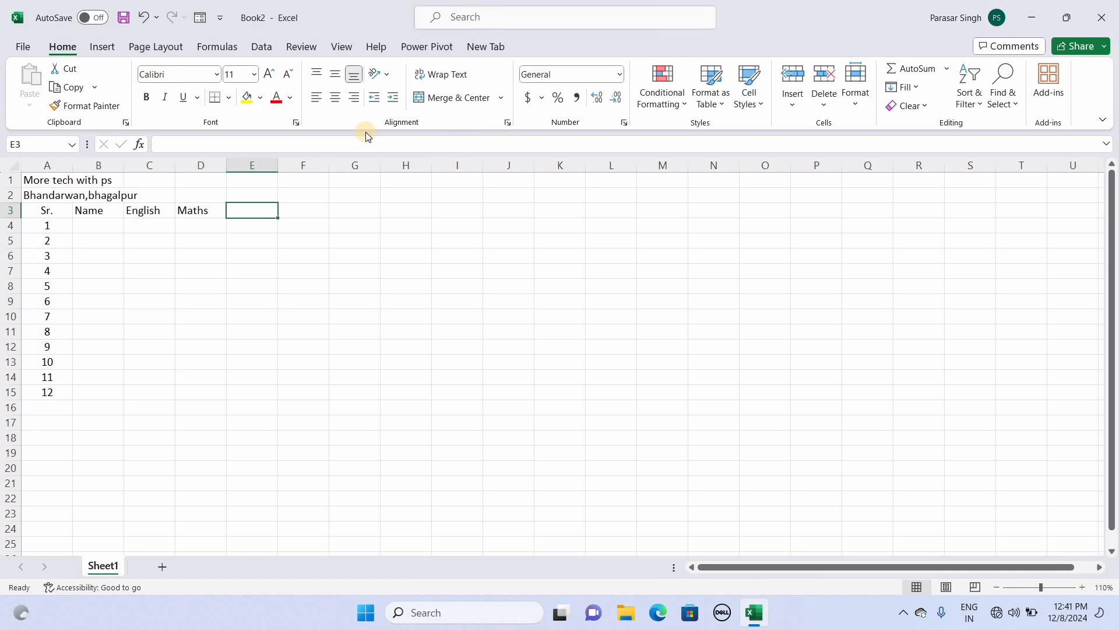
# - Enter the subject headings "Science" in E3 and "Hindi" in F3
pyautogui.write('Scien')
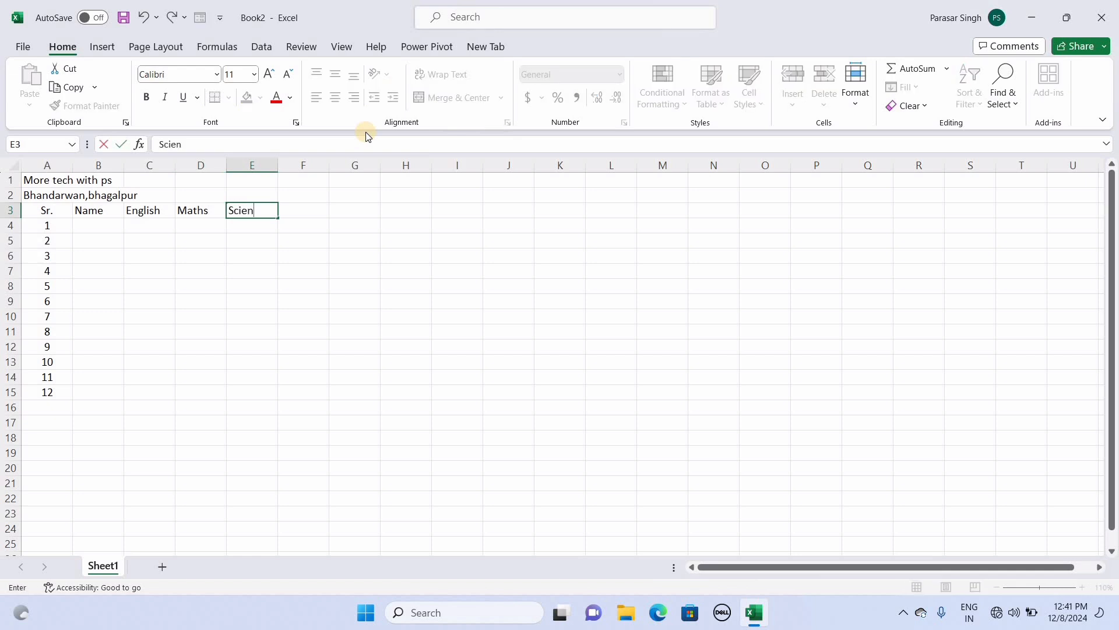
pyautogui.write('ce')
pyautogui.press('Return')
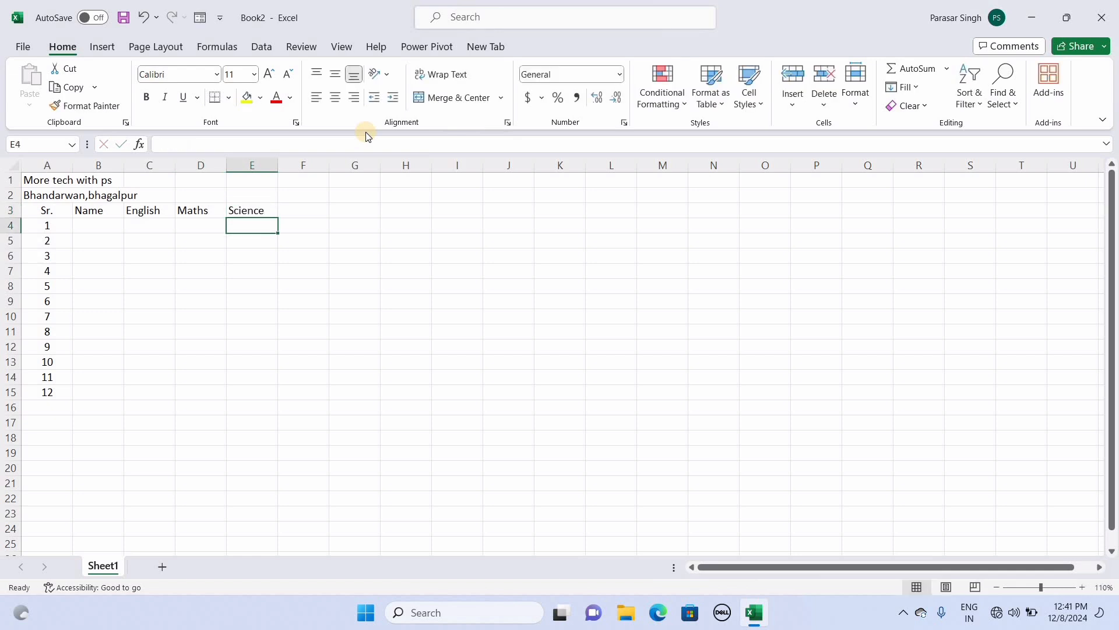
pyautogui.press('Up')
pyautogui.press('Right')
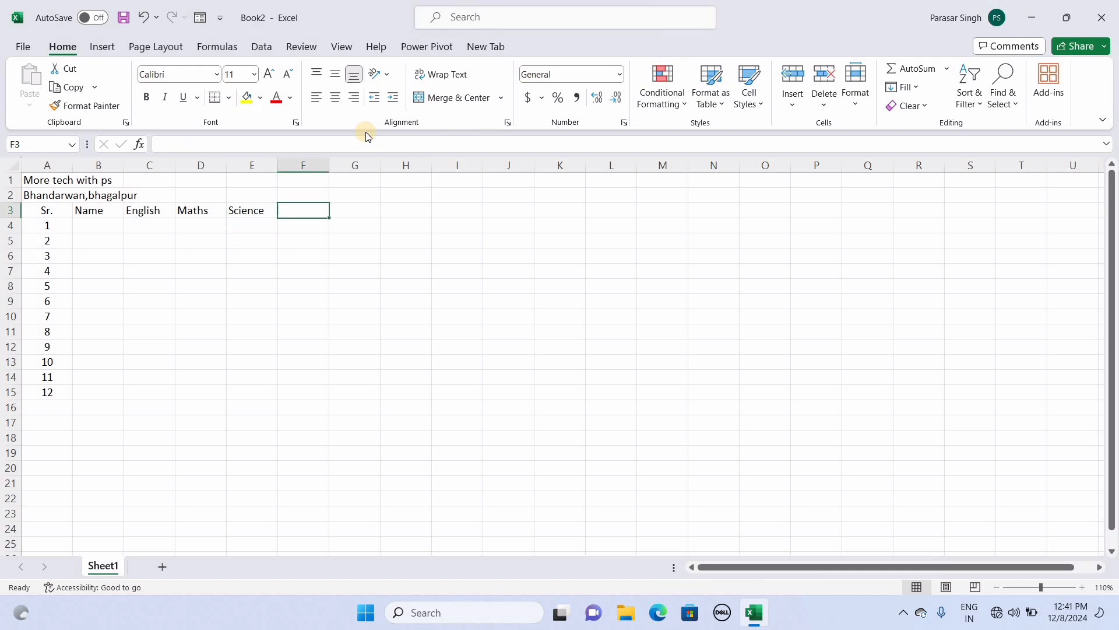
pyautogui.write('Hindi')
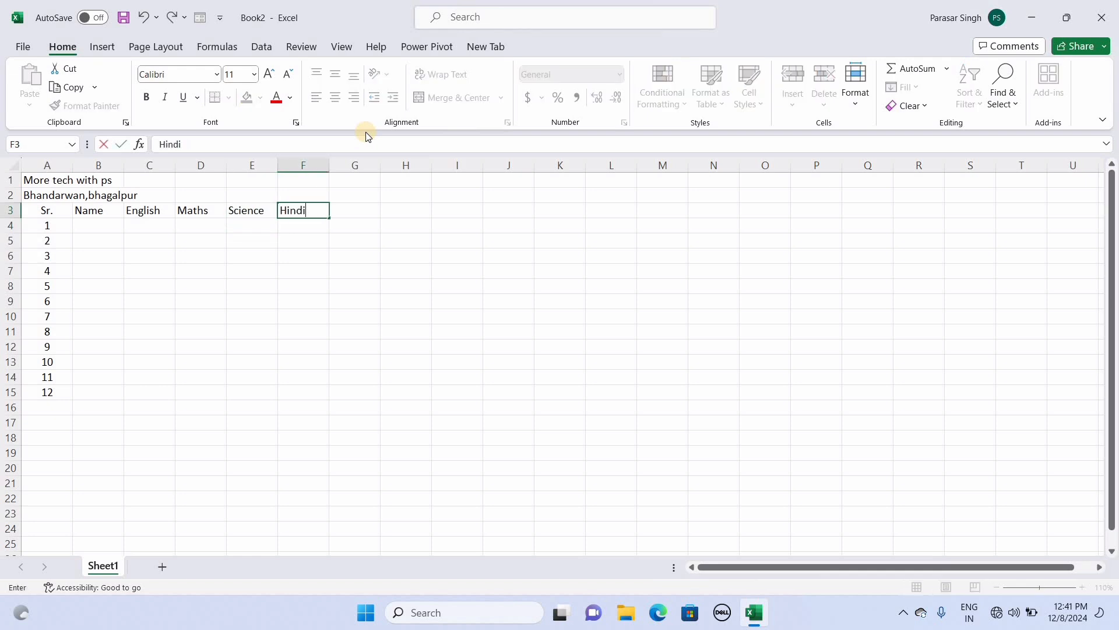
pyautogui.press('Tab')
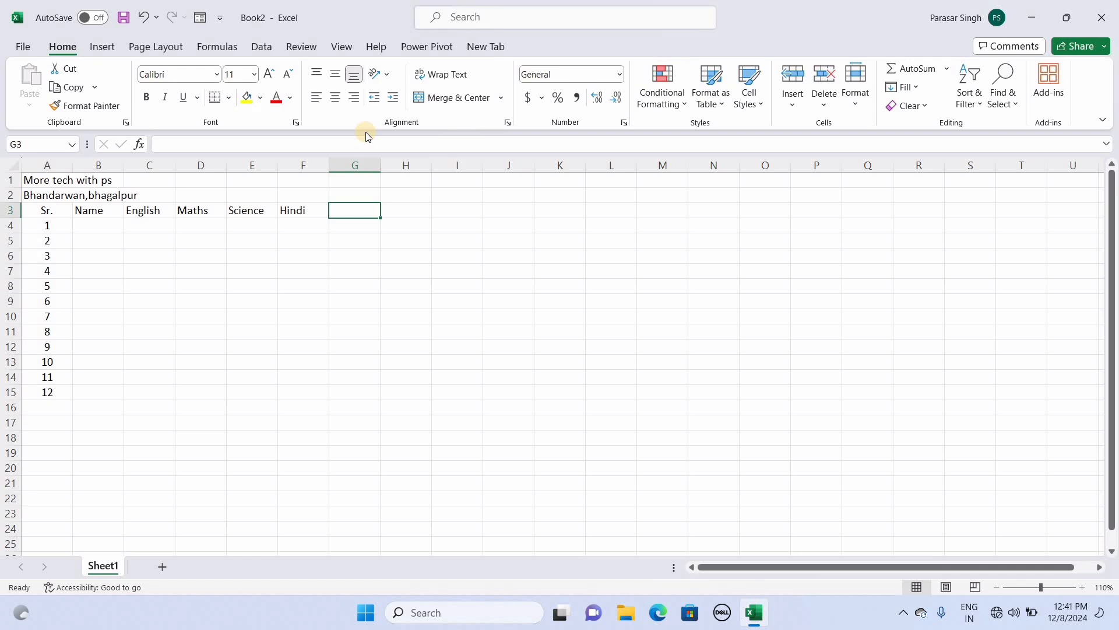
# - Enter the result headings "Total", "Percentage" and "Grade" in cells G3, H3 and I3
pyautogui.write('Total')
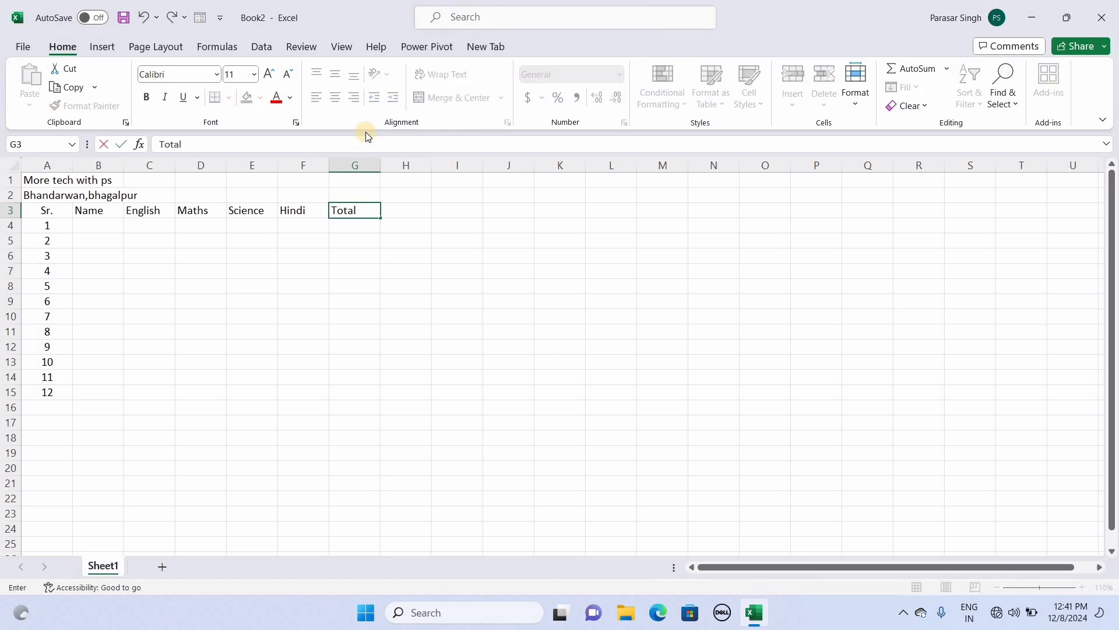
pyautogui.press('Tab')
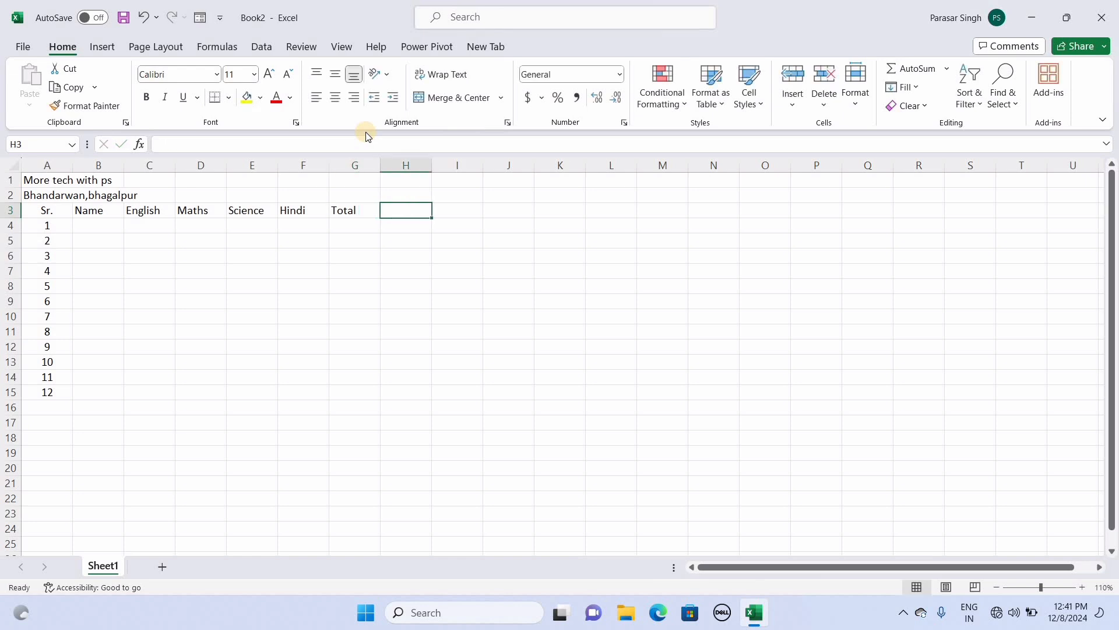
pyautogui.write('Per')
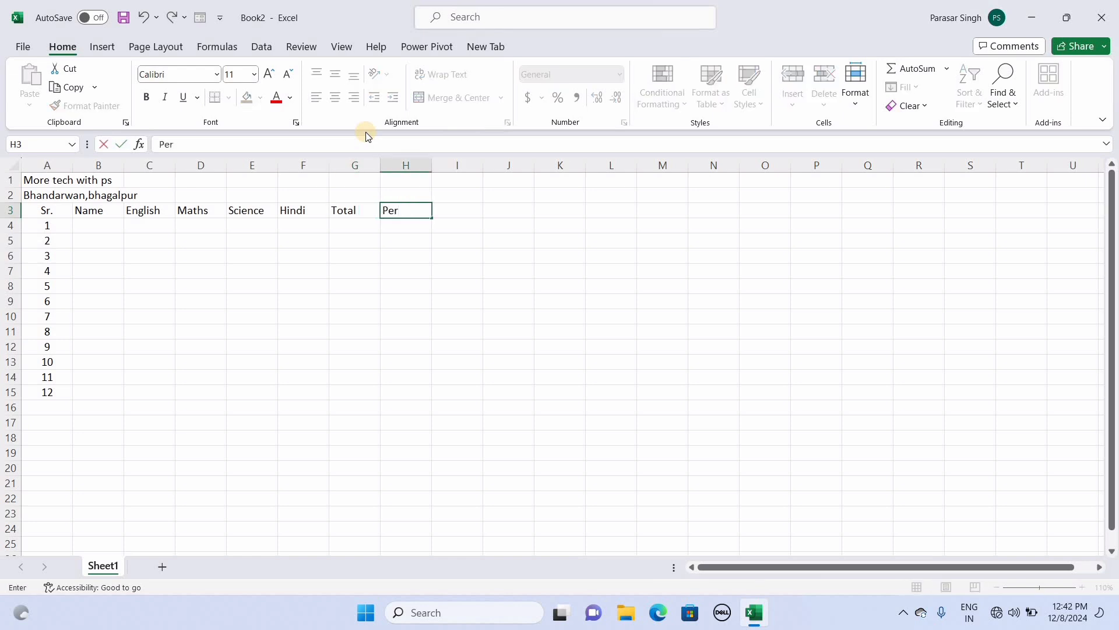
pyautogui.write('centgqa')
pyautogui.press('BackSpace')
pyautogui.press('BackSpace')
pyautogui.press('BackSpace')
pyautogui.write('age')
pyautogui.press('Tab')
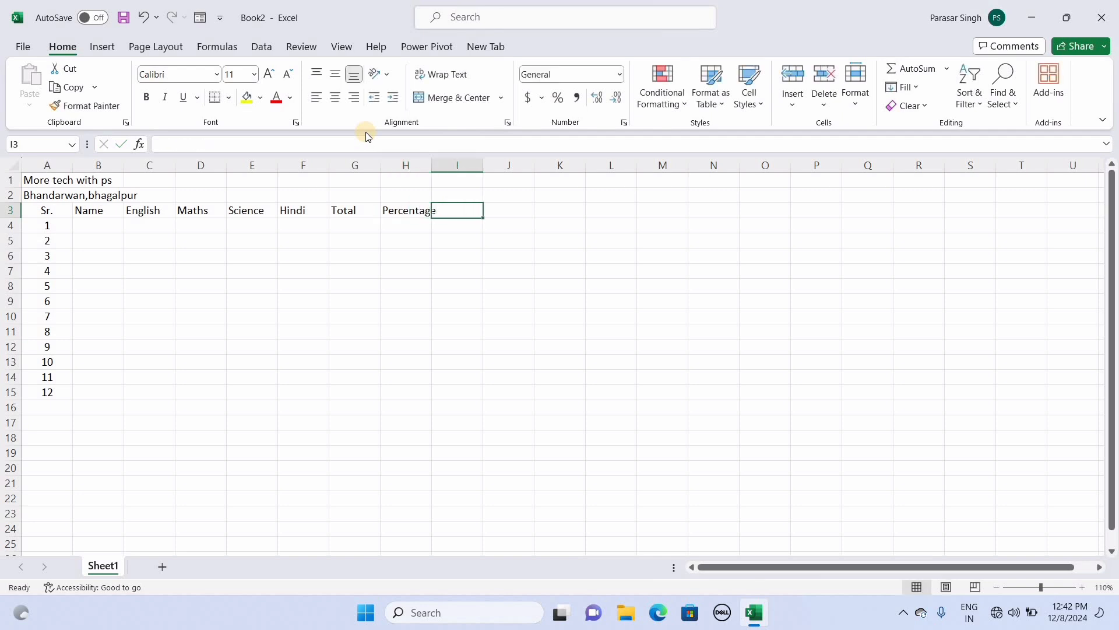
pyautogui.write('Grade')
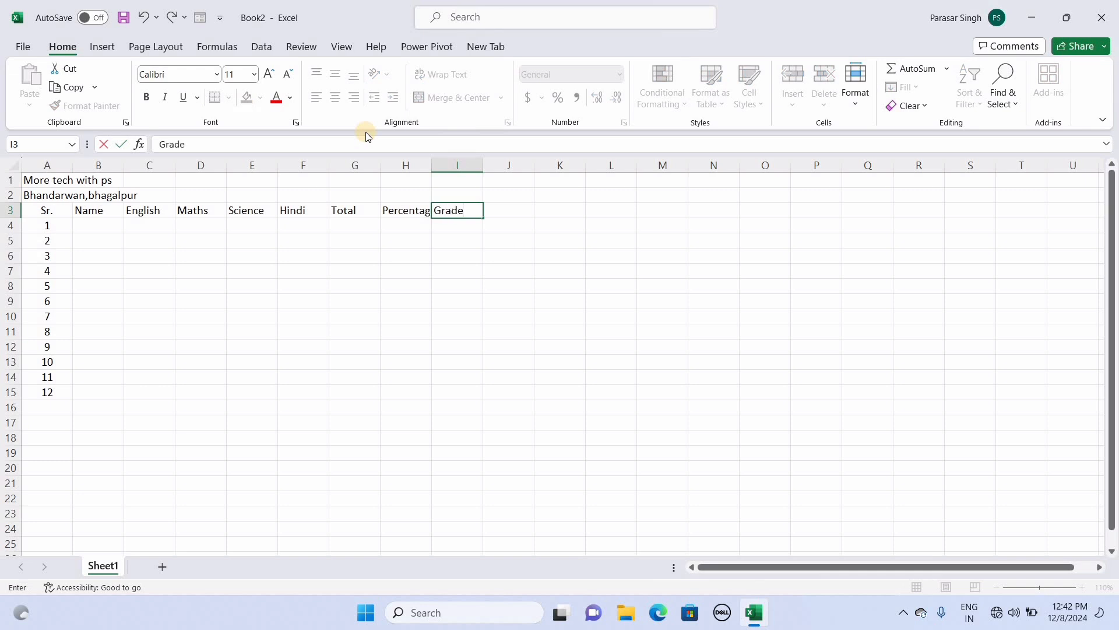
pyautogui.click(84, 227)
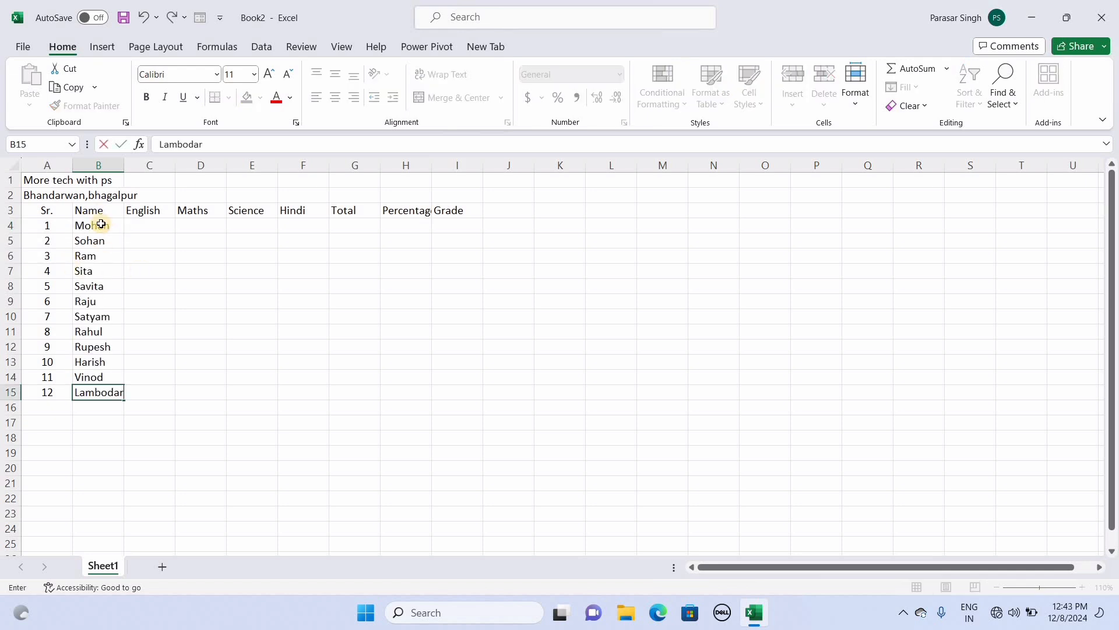
# - Enter 58 as the first student's English mark in cell C4
pyautogui.click(161, 228)
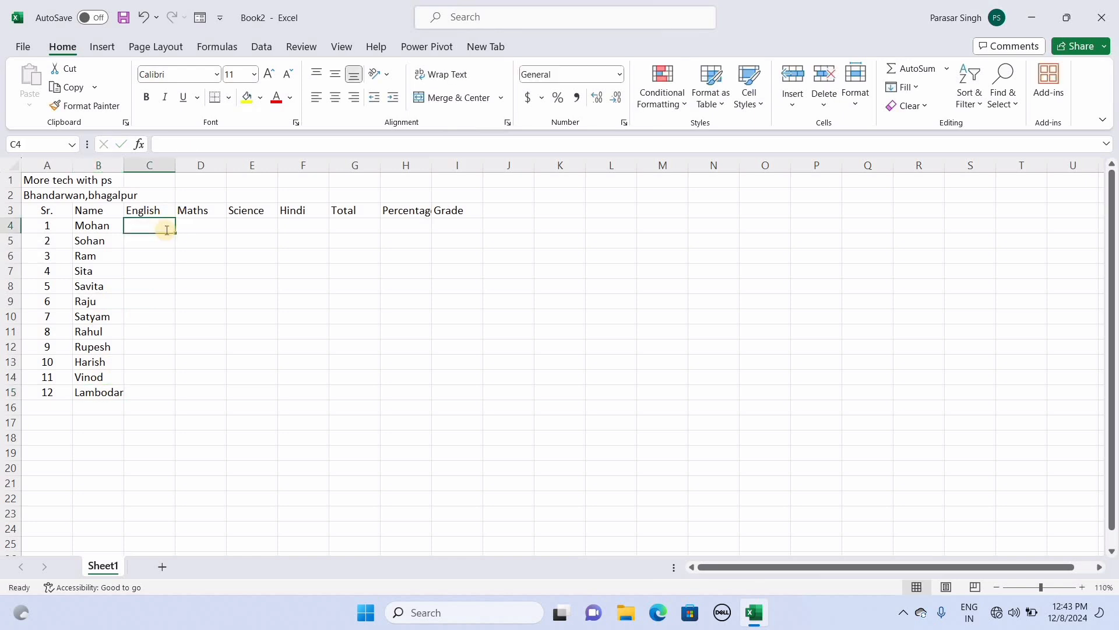
pyautogui.write('58')
pyautogui.press('Return')
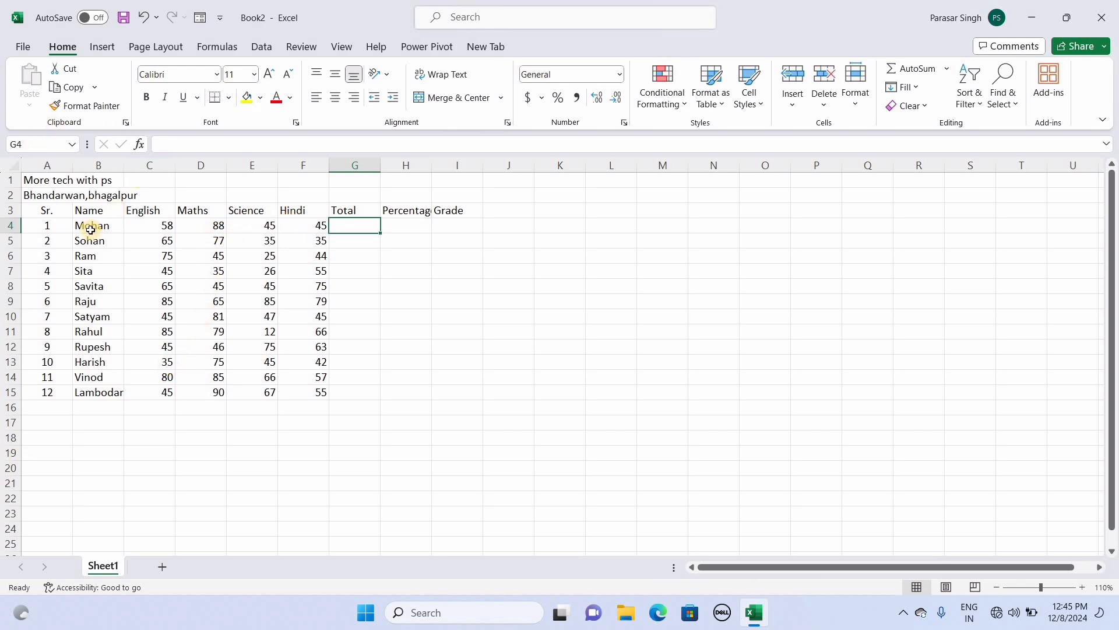
# - Center the student names and subject marks in B4:F15 horizontally
pyautogui.moveTo(81, 223); pyautogui.dragTo(297, 394)
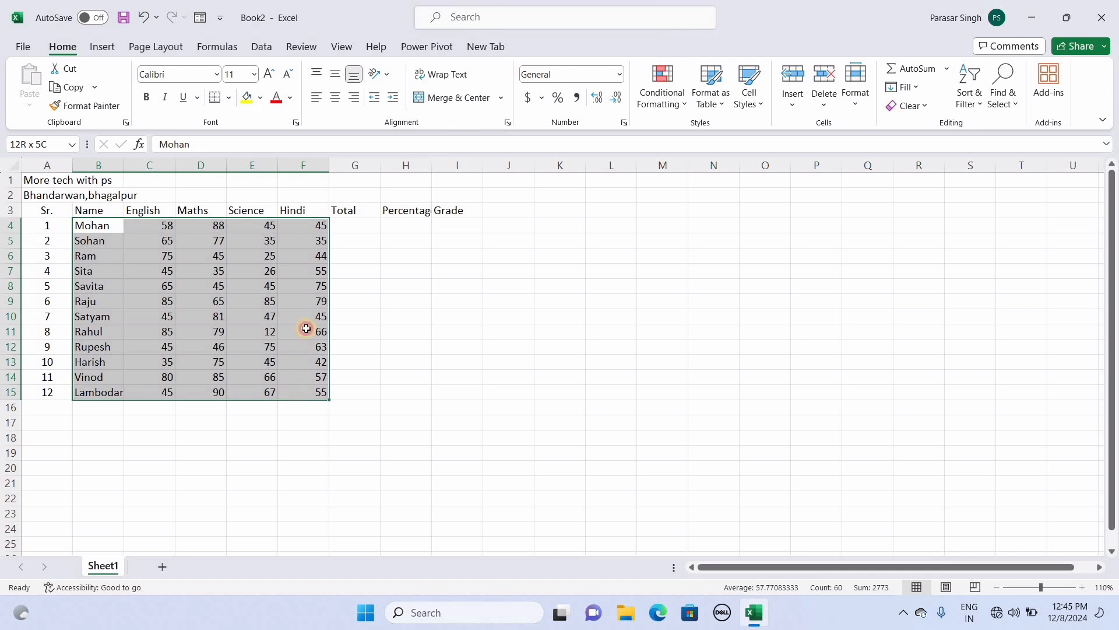
pyautogui.click(335, 98)
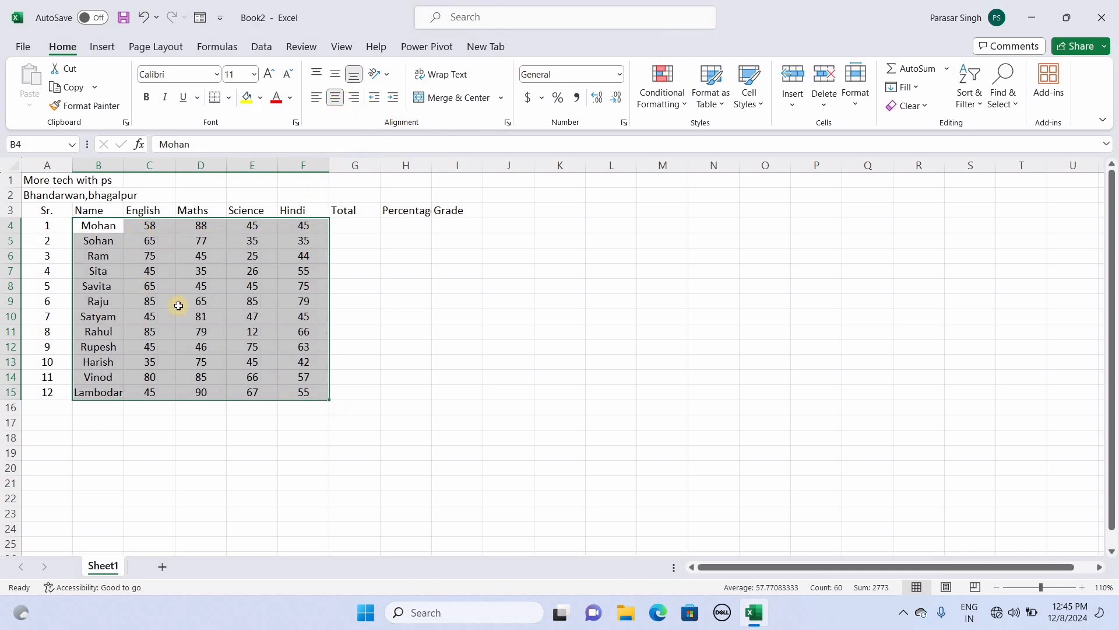
pyautogui.click(406, 301)
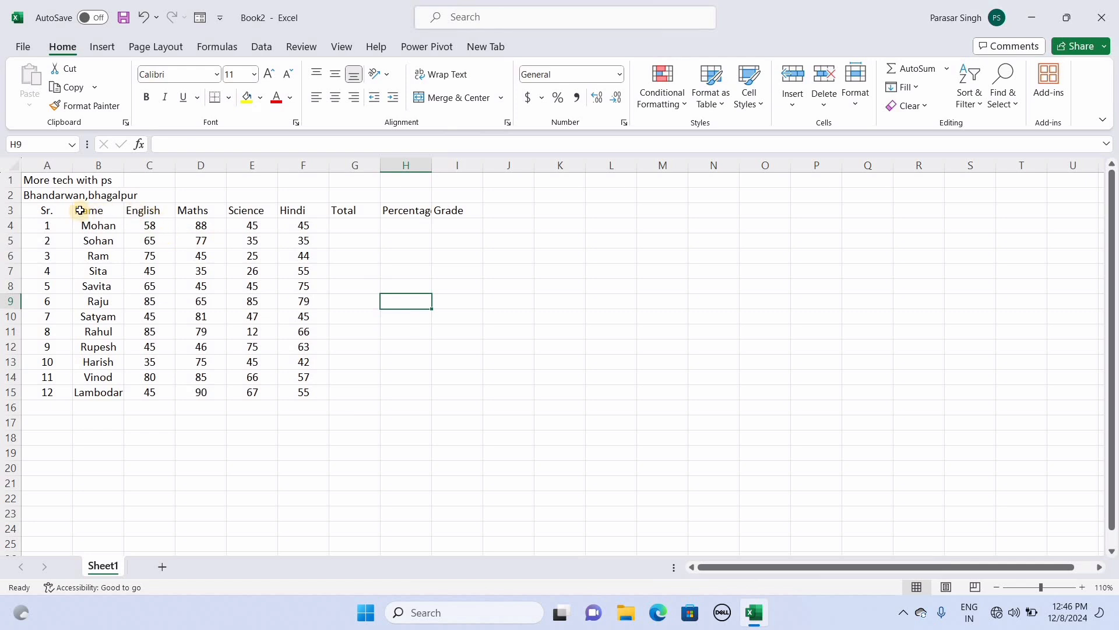
# - Center the column headings from Name to Grade in B3:I3 horizontally
pyautogui.moveTo(80, 211); pyautogui.dragTo(452, 208)
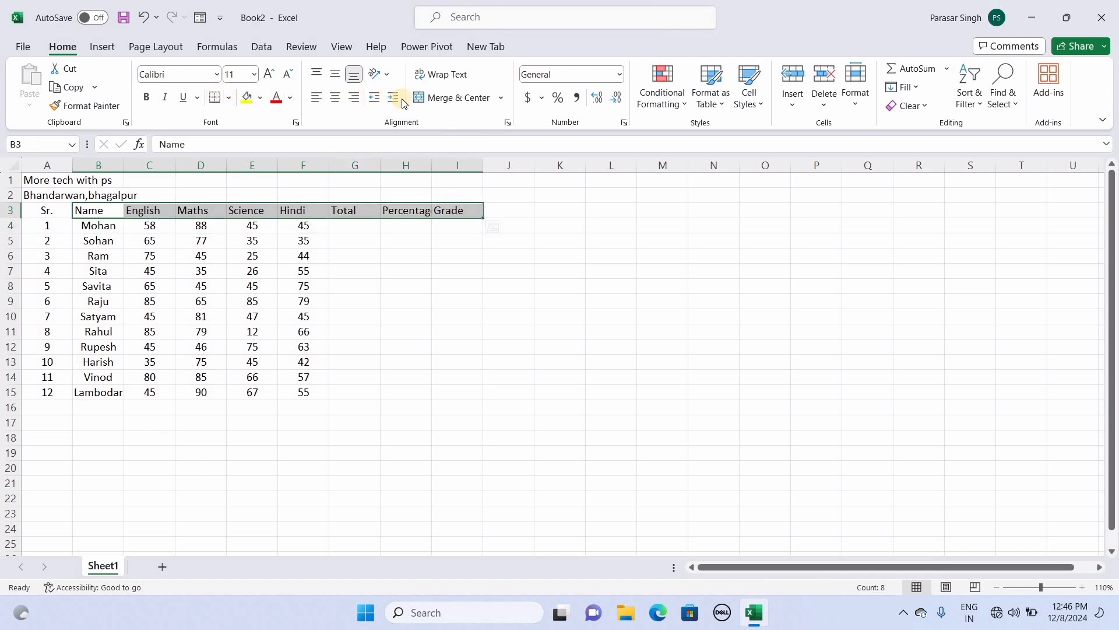
pyautogui.click(334, 98)
pyautogui.click(393, 298)
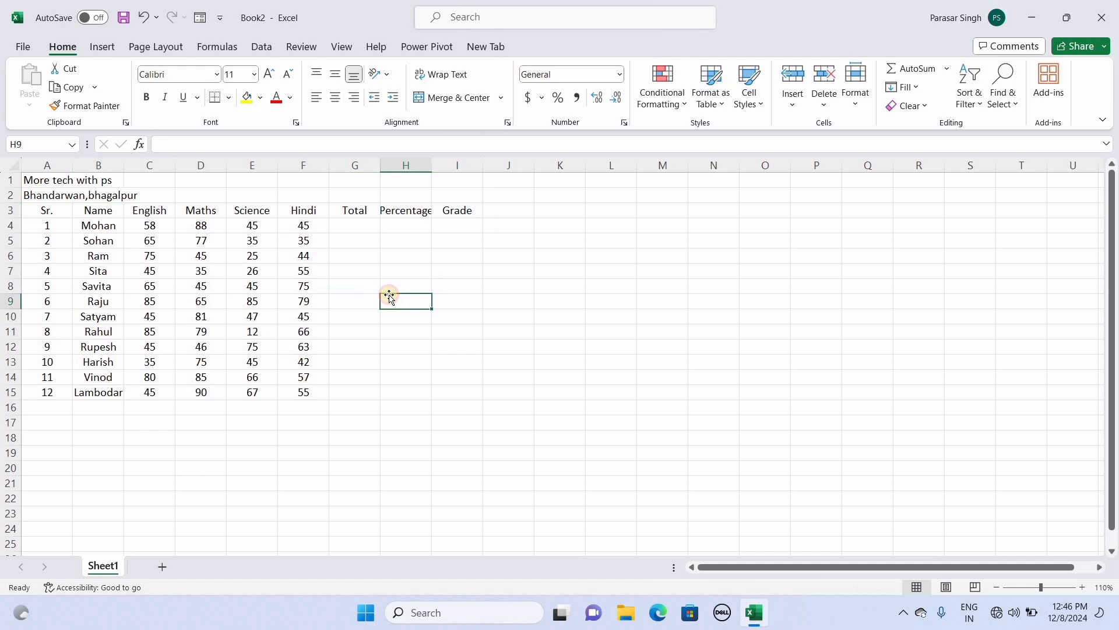
# - Enter the total formula =SUM(C4:F4) in G4 and fill it down through G15 for all students
pyautogui.click(354, 223)
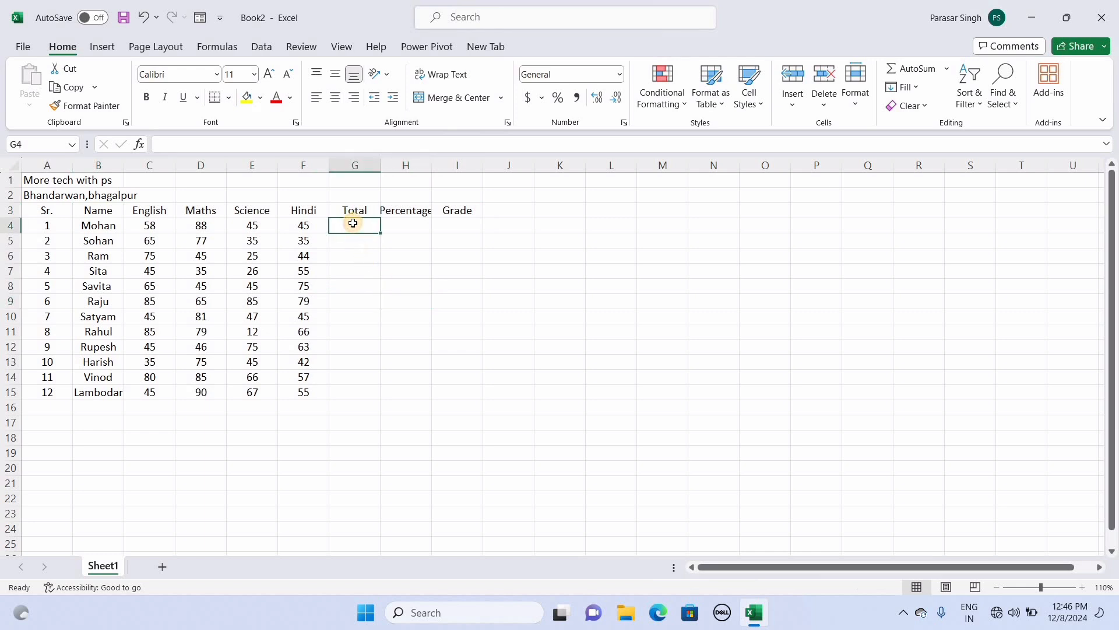
pyautogui.write('=sum')
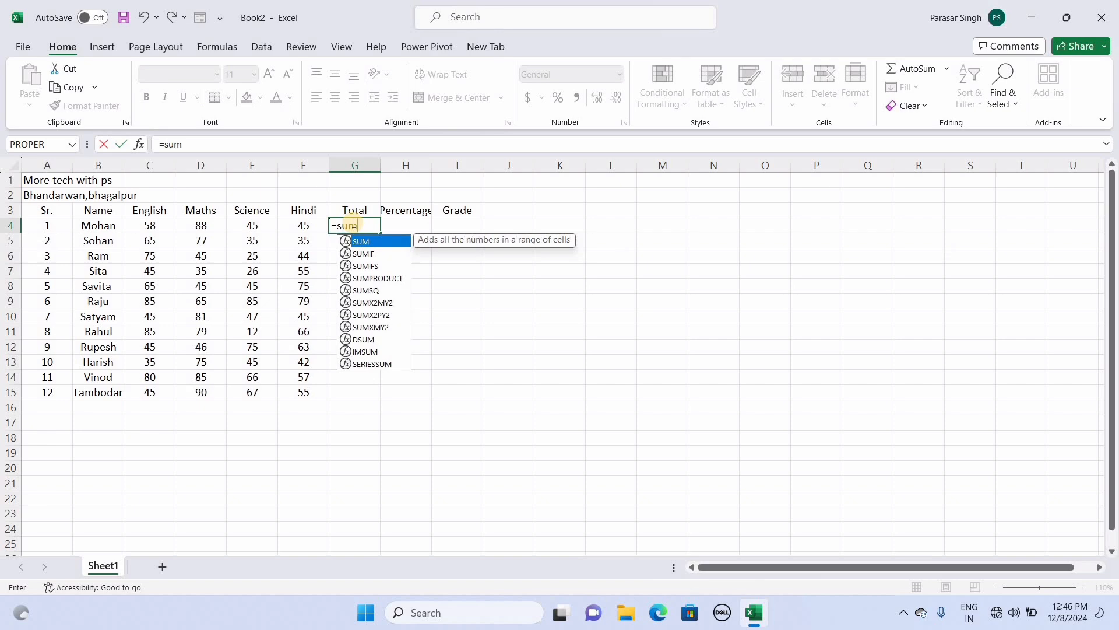
pyautogui.write('(')
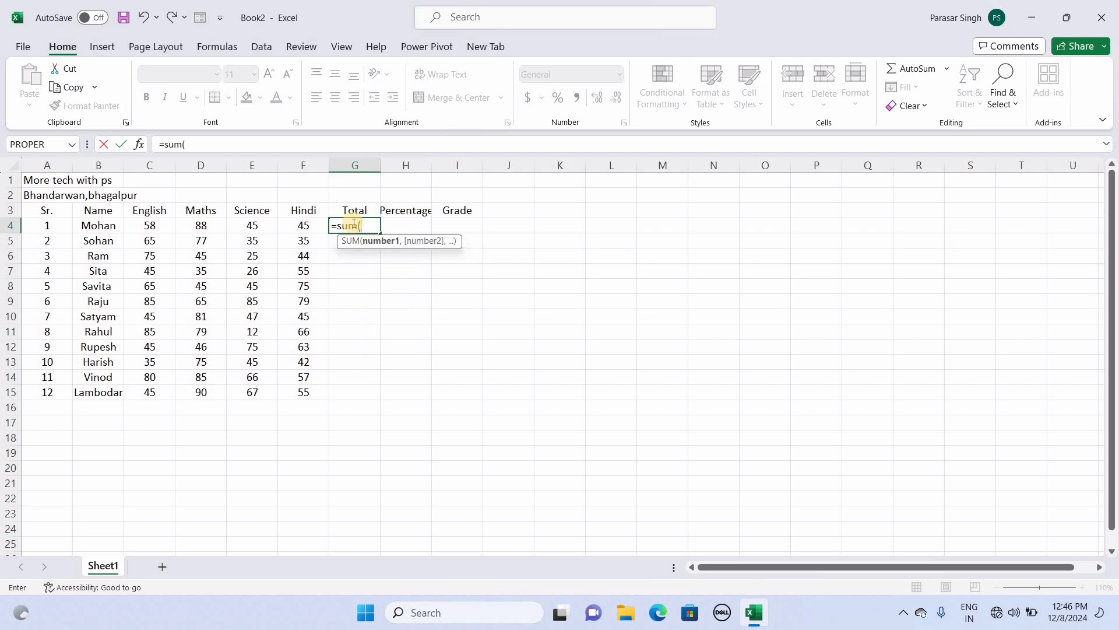
pyautogui.click(139, 224)
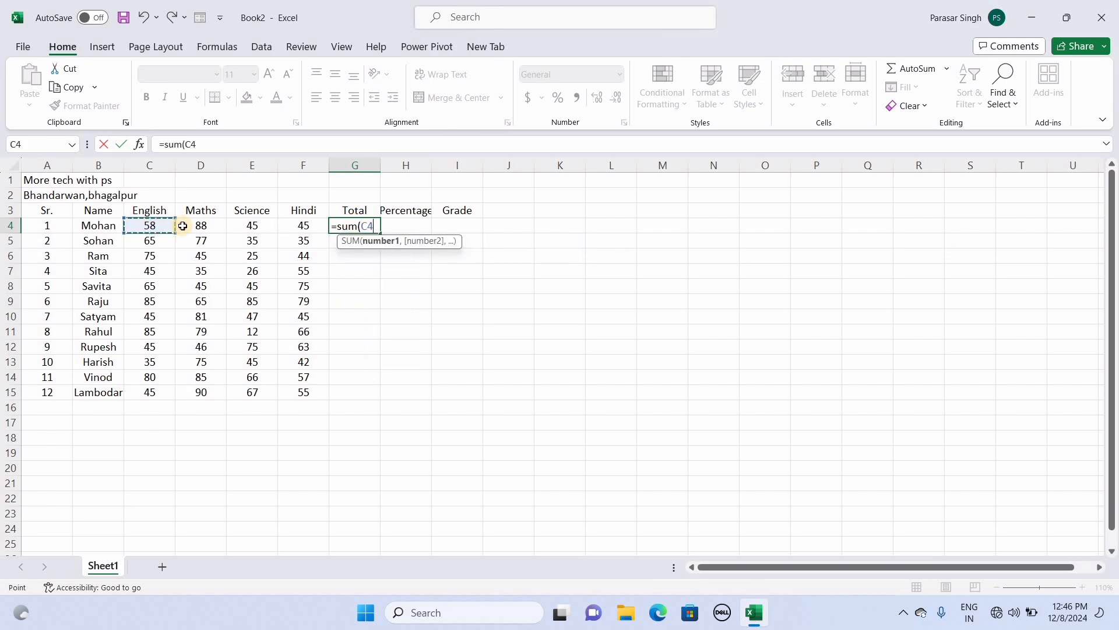
pyautogui.moveTo(182, 226); pyautogui.dragTo(289, 225)
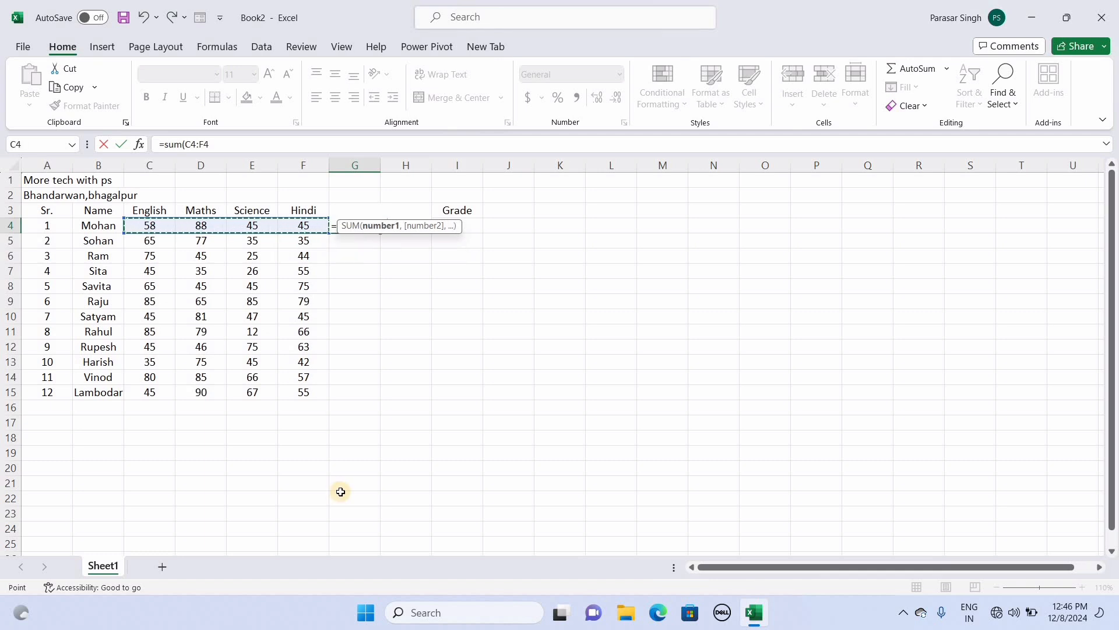
pyautogui.write(')')
pyautogui.press('Return')
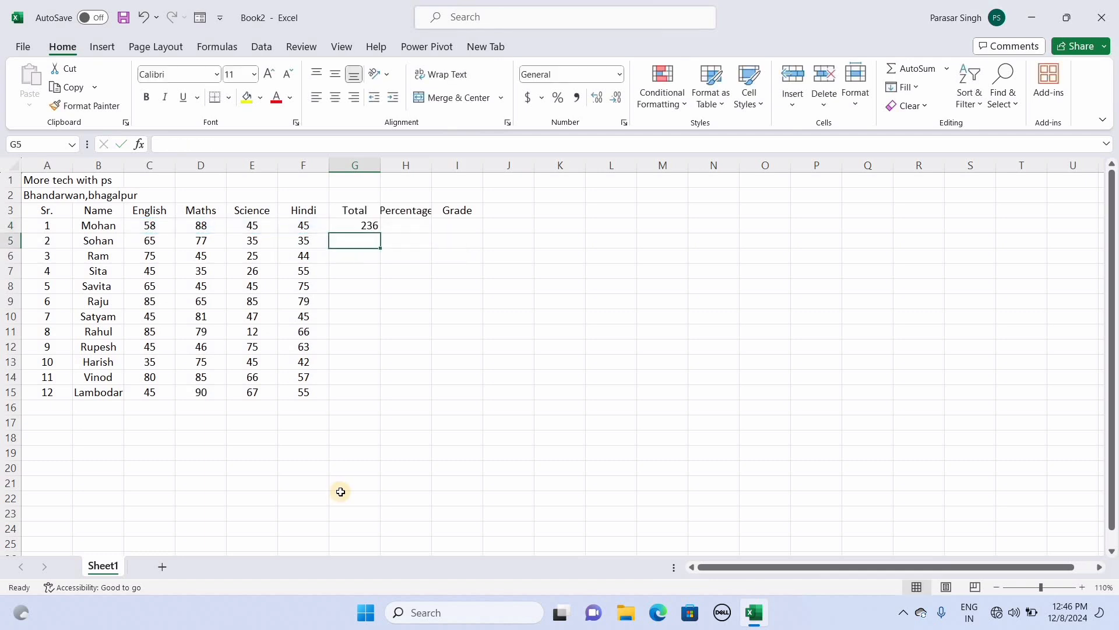
pyautogui.click(355, 225)
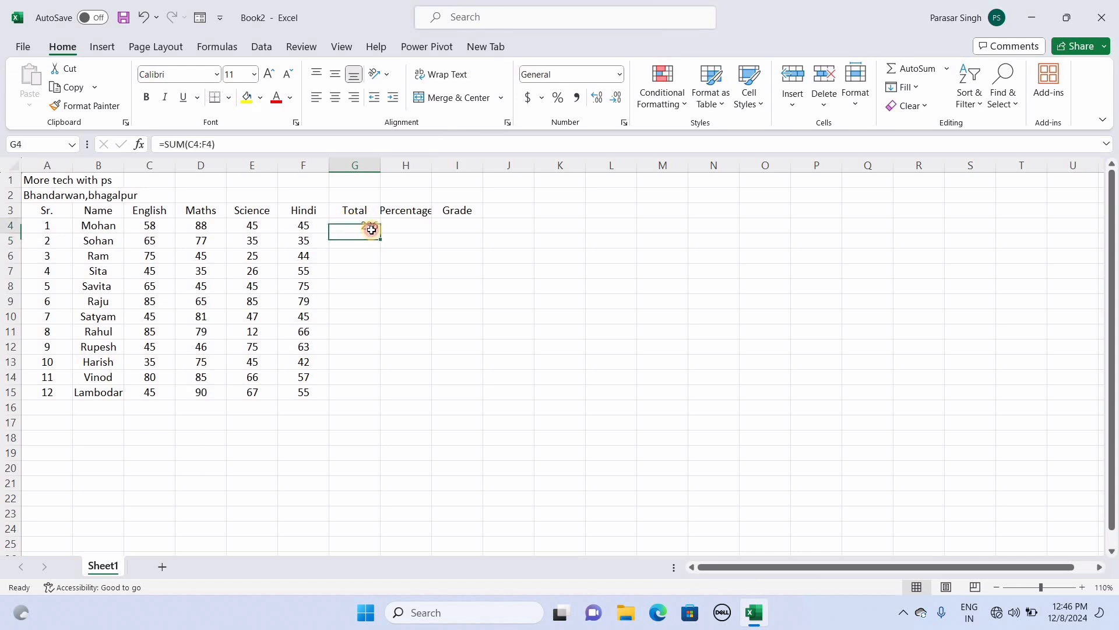
pyautogui.doubleClick(381, 234)
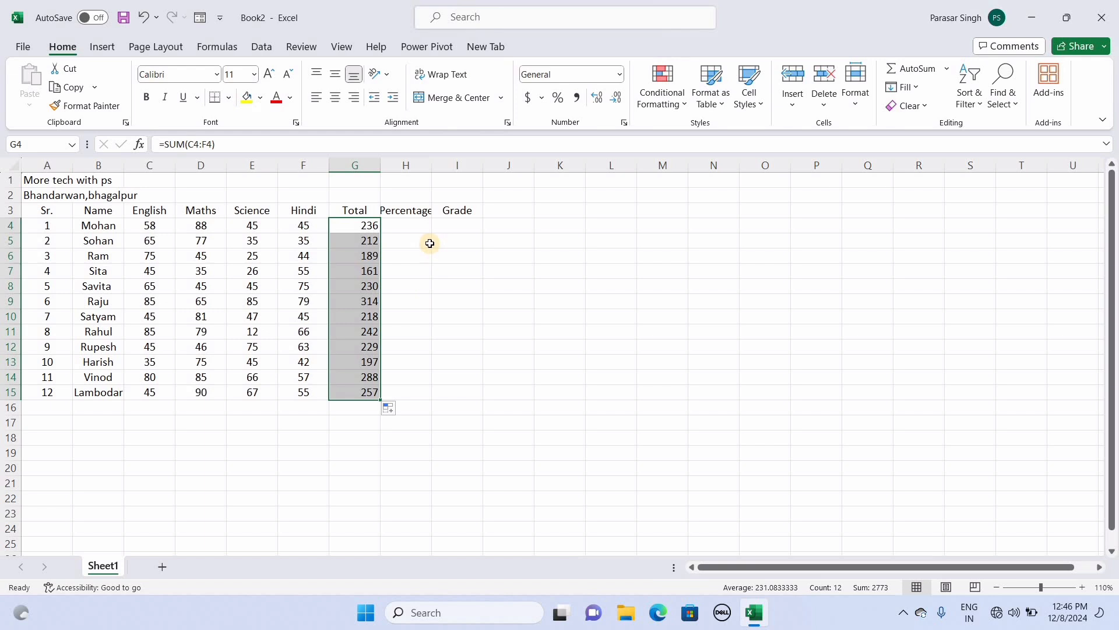
# - Widen column H to fit the Percentage heading and center the totals in G4:G15
pyautogui.click(406, 225)
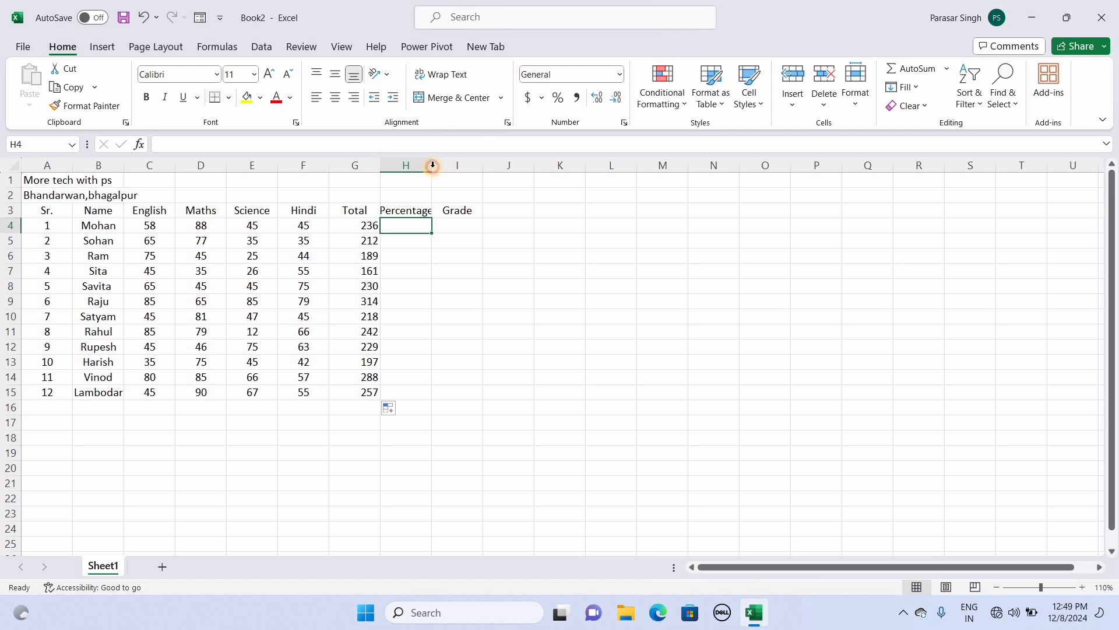
pyautogui.moveTo(432, 167); pyautogui.dragTo(440, 167)
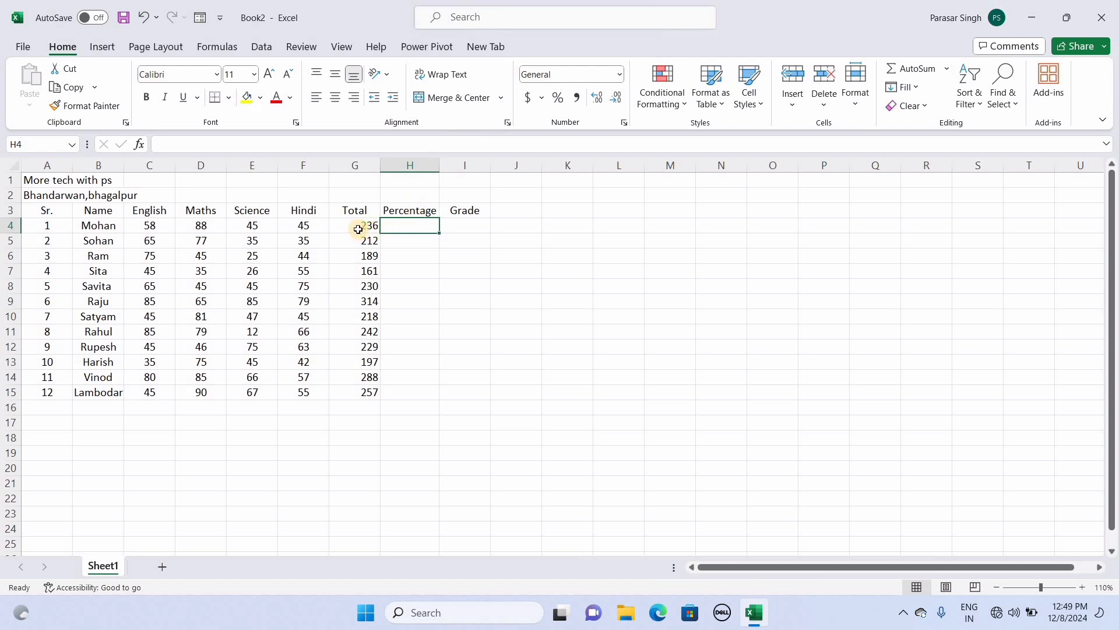
pyautogui.moveTo(362, 225); pyautogui.dragTo(373, 388)
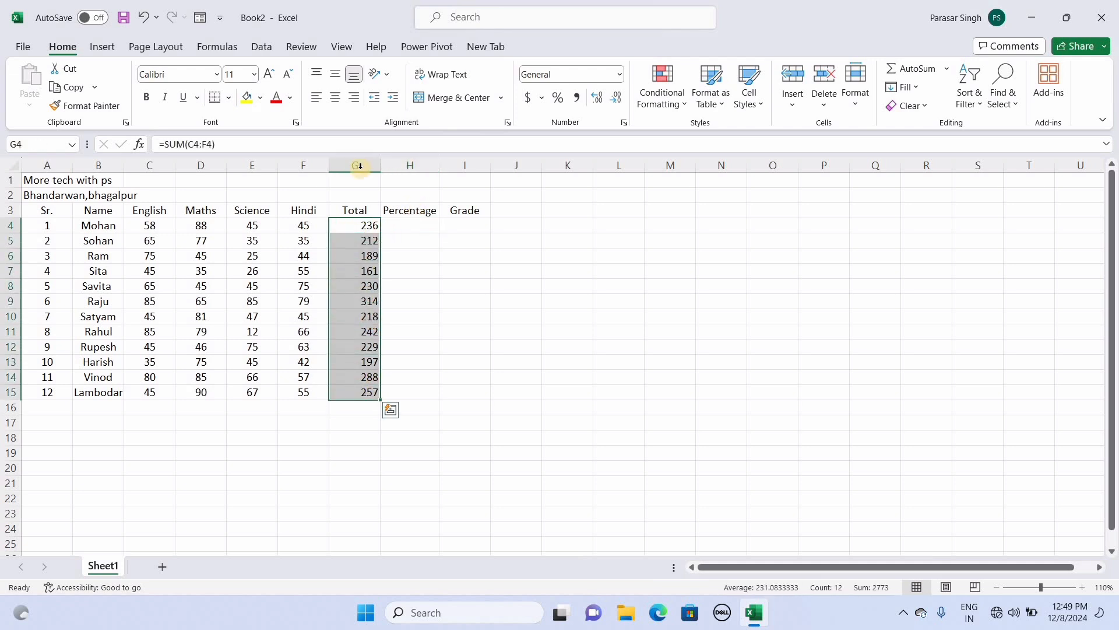
pyautogui.click(334, 102)
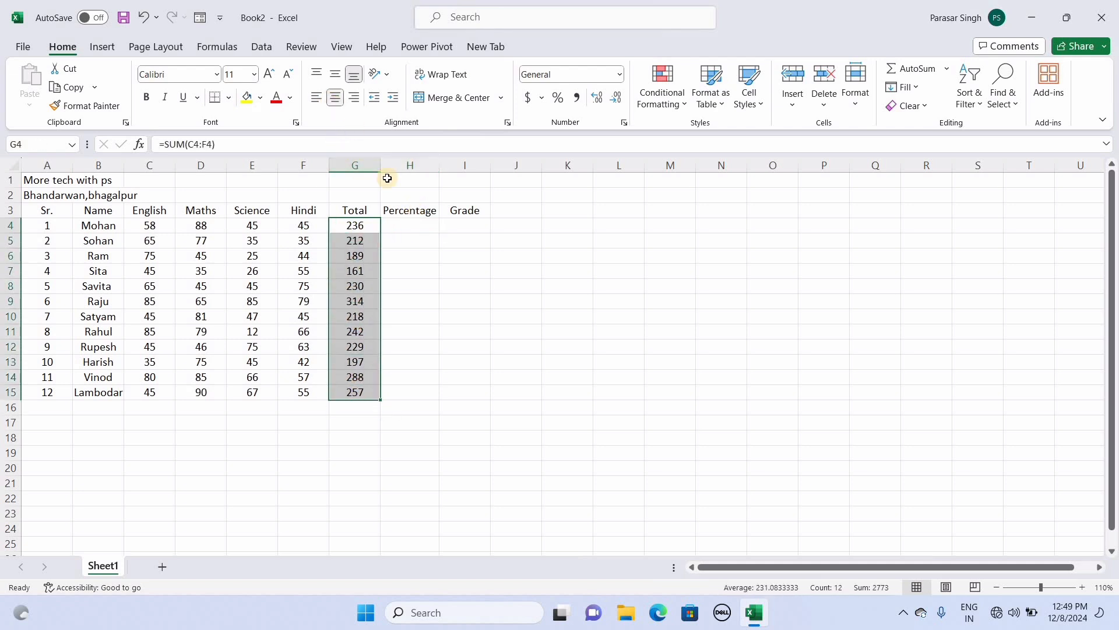
# - Enter the percentage formula =G4/400*100 in H4 and fill it down through H15
pyautogui.click(396, 226)
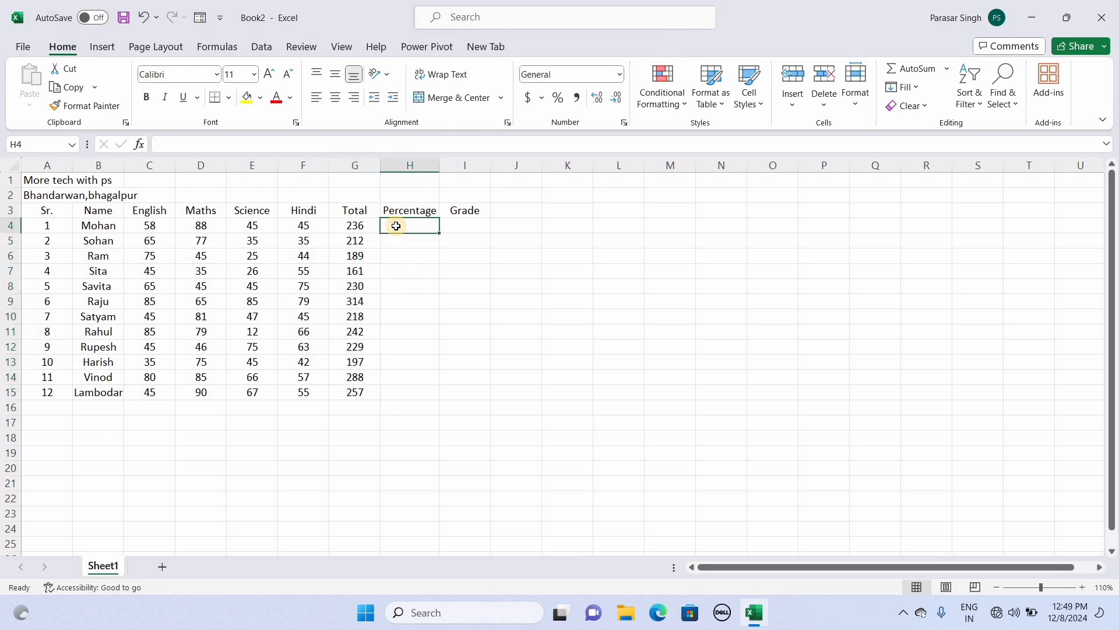
pyautogui.click(365, 228)
pyautogui.click(389, 225)
pyautogui.write('=')
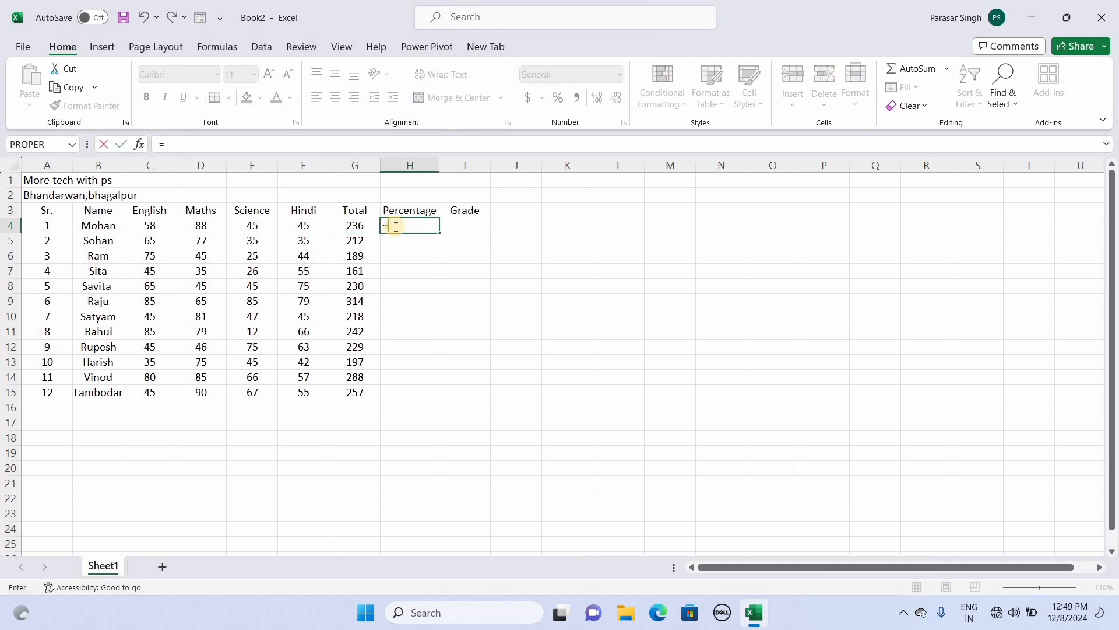
pyautogui.click(354, 227)
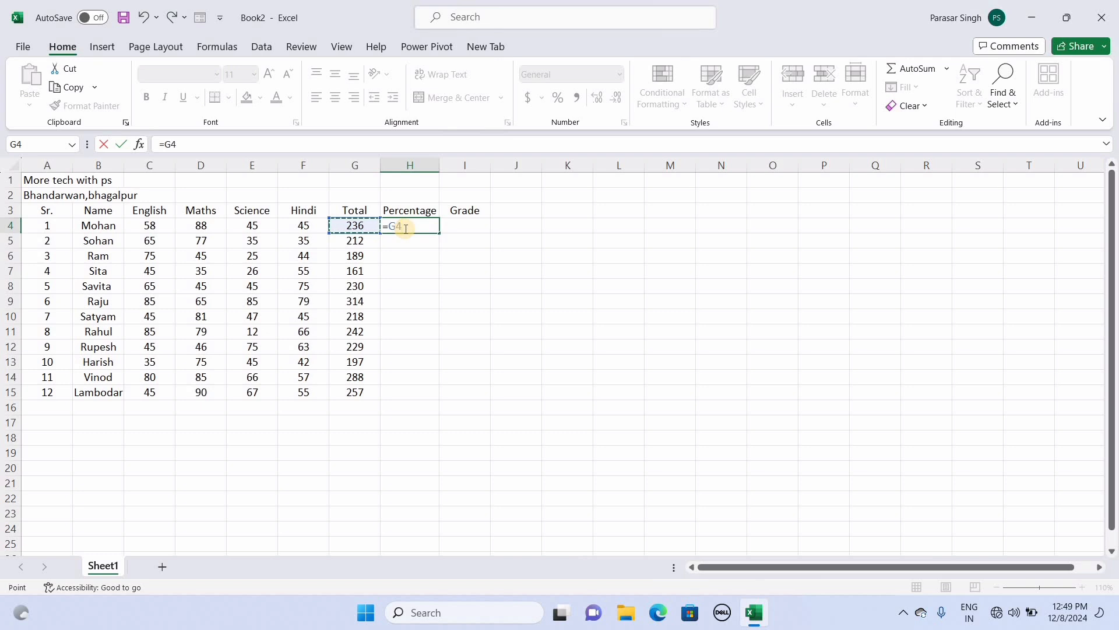
pyautogui.write('/')
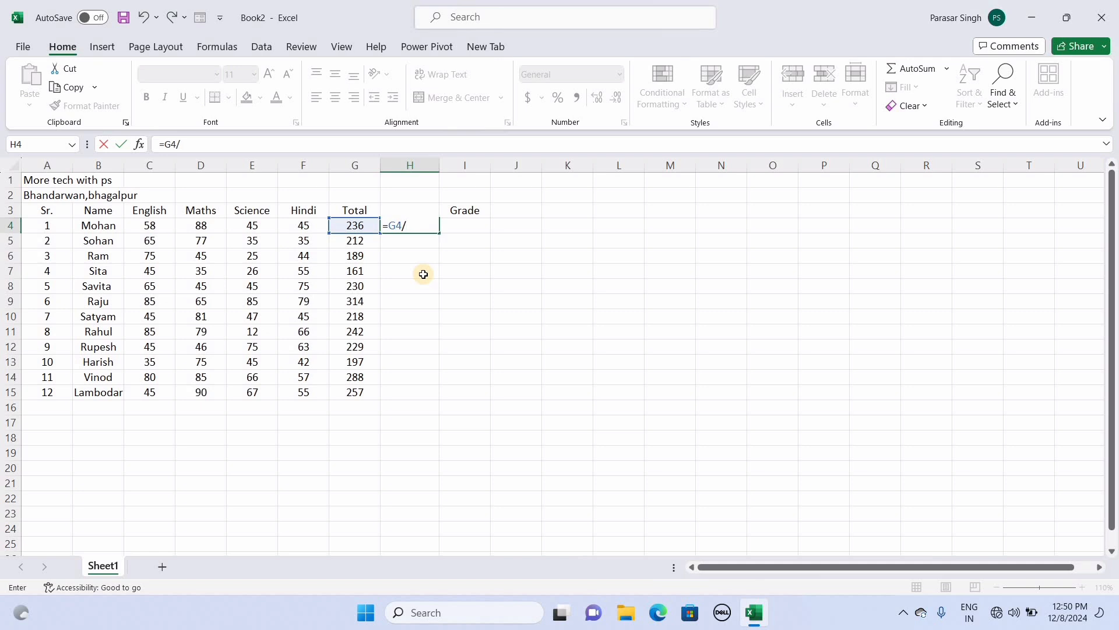
pyautogui.write('400')
pyautogui.write('*100')
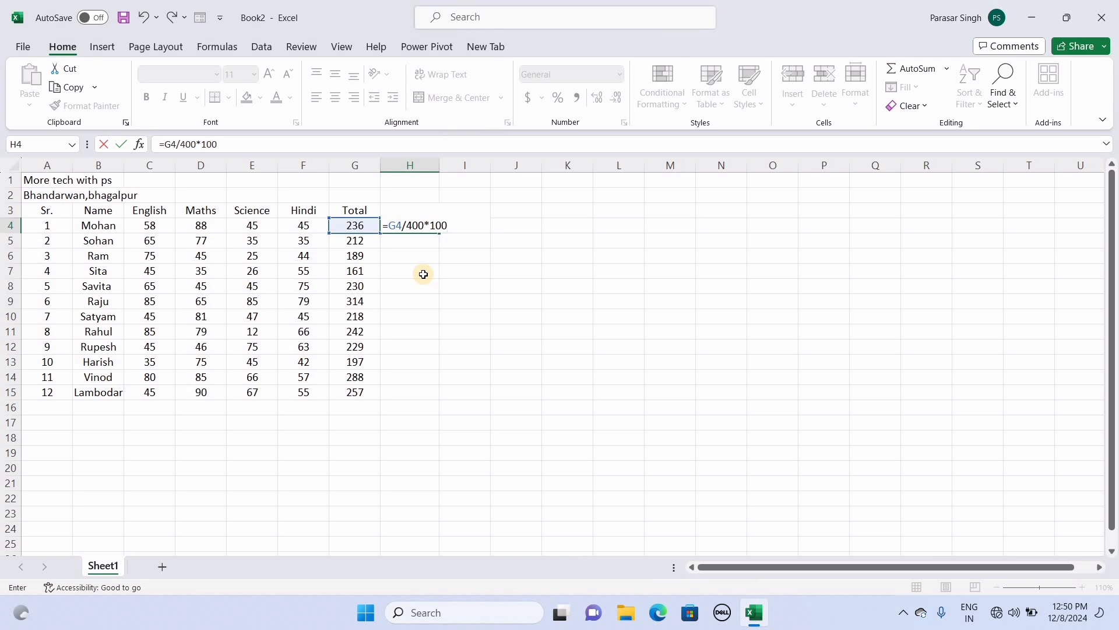
pyautogui.press('Return')
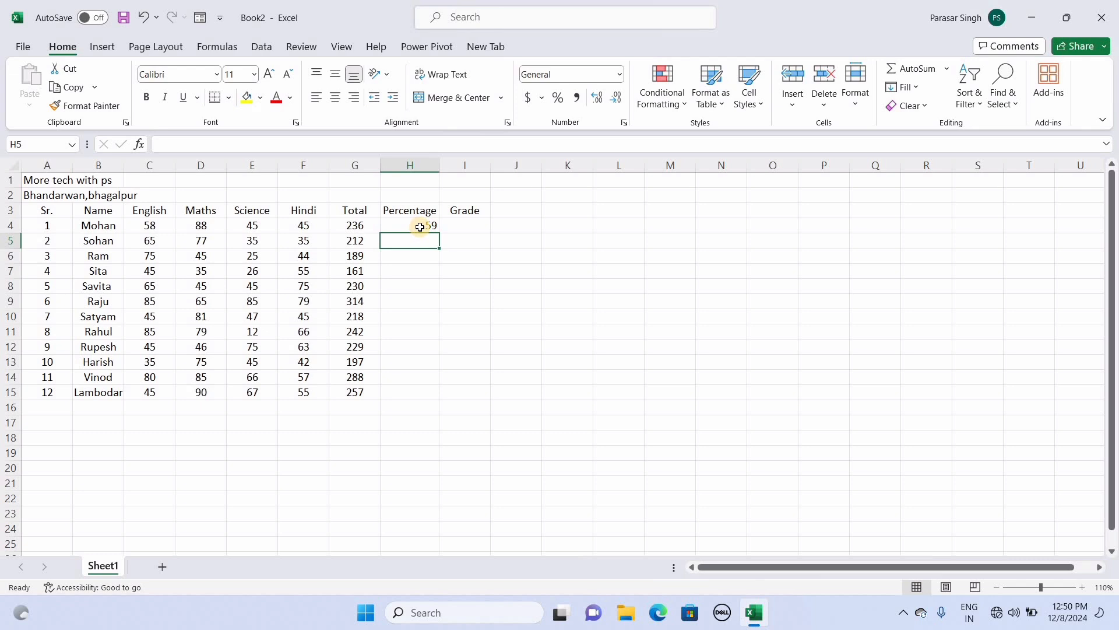
pyautogui.click(420, 226)
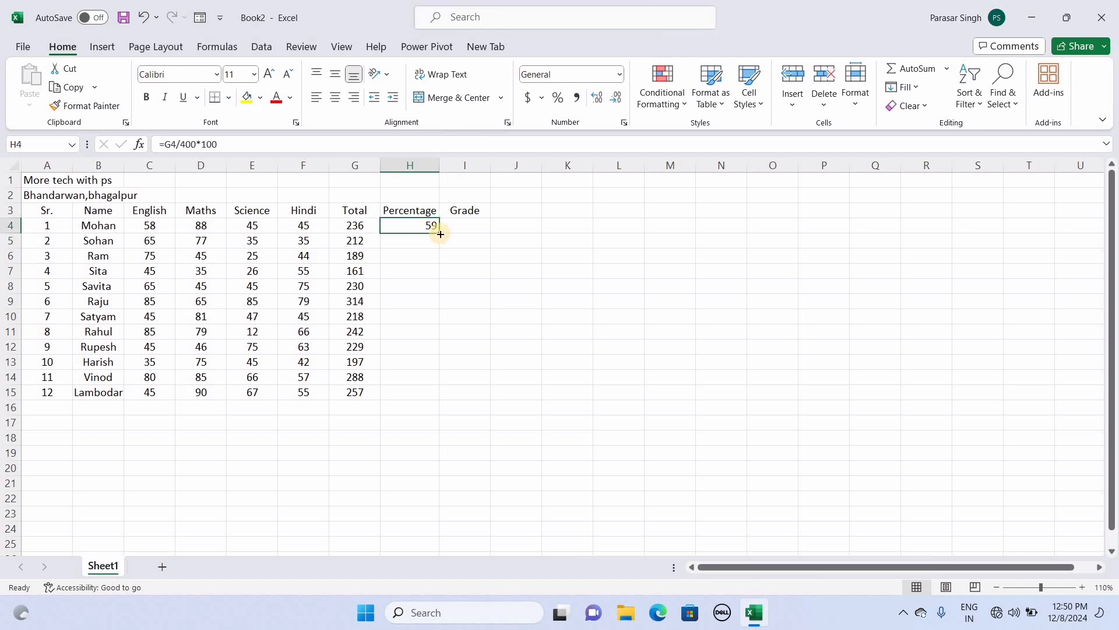
pyautogui.doubleClick(440, 234)
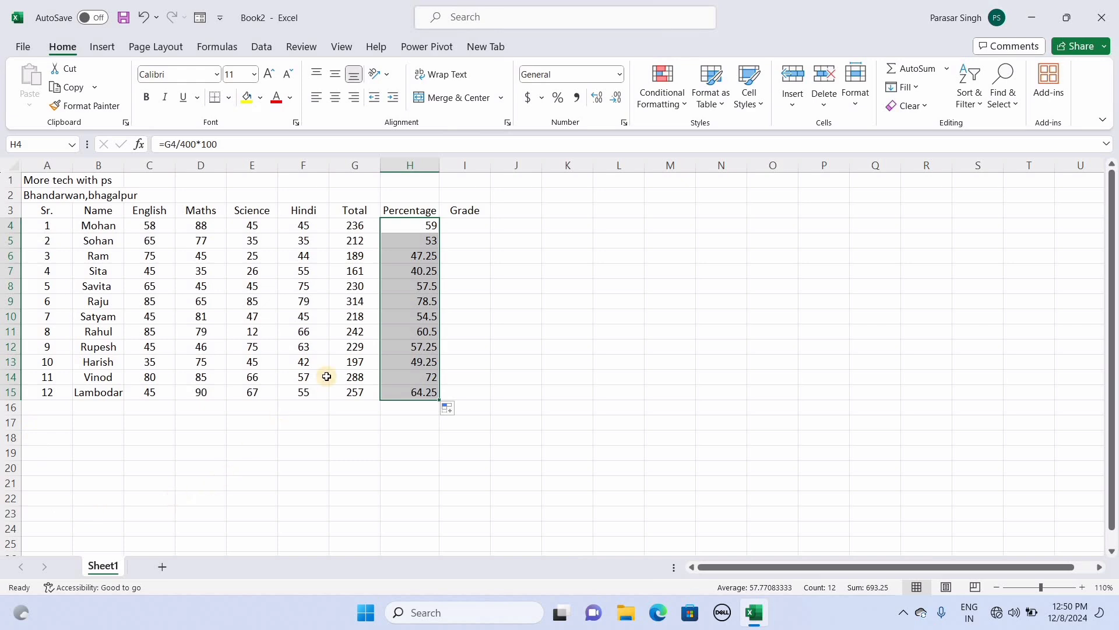
# - Change the sixth student's Maths mark in D9 to 70
pyautogui.click(215, 307)
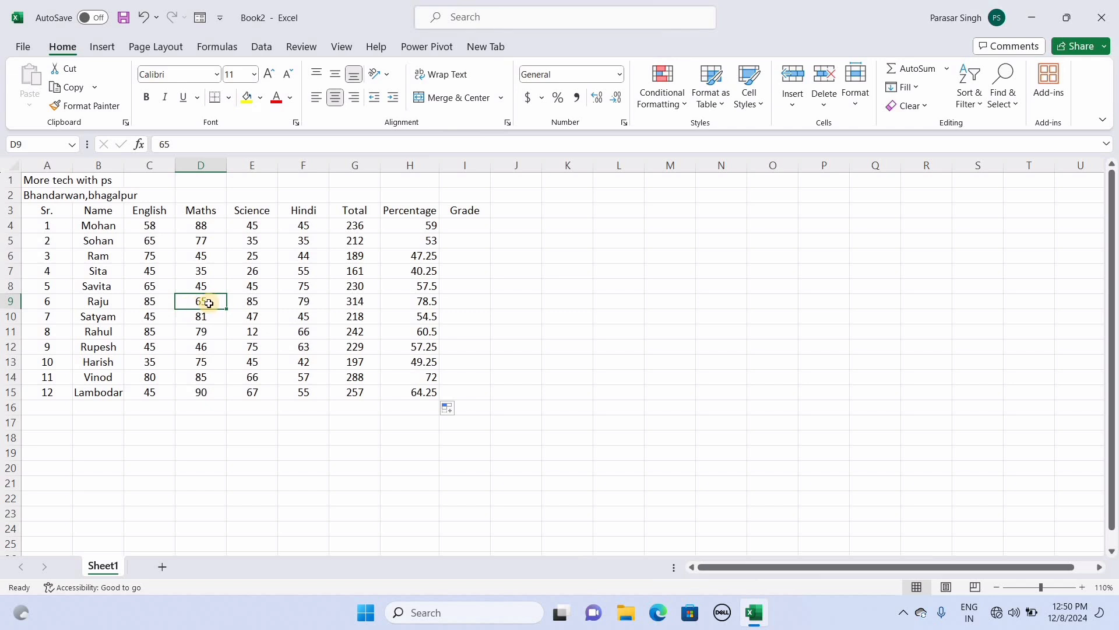
pyautogui.doubleClick(212, 302)
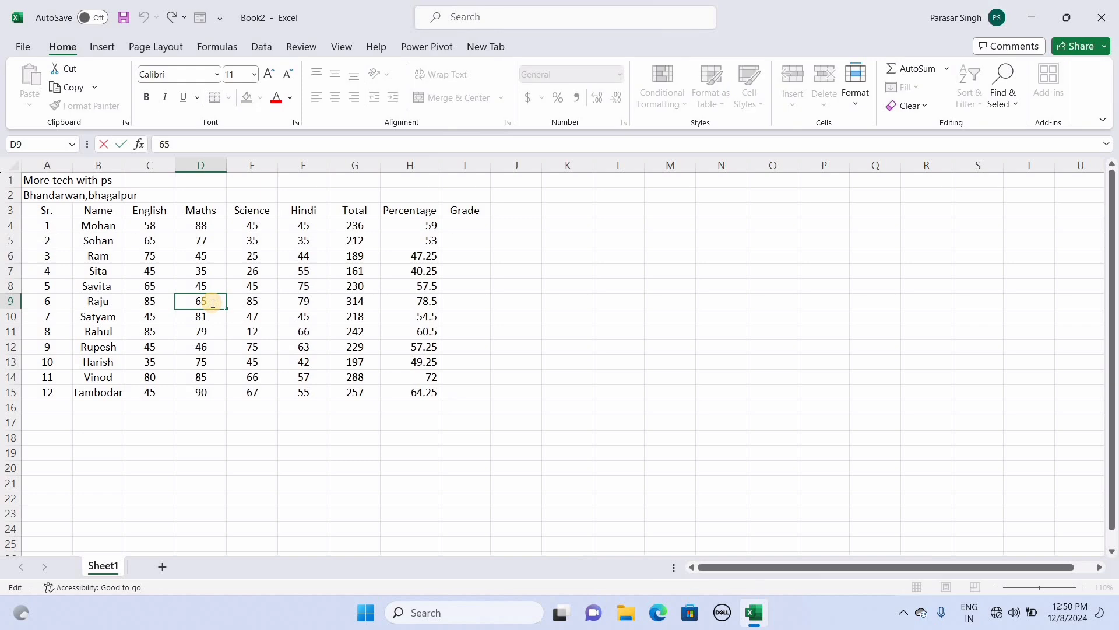
pyautogui.press('BackSpace')
pyautogui.press('BackSpace')
pyautogui.write('70')
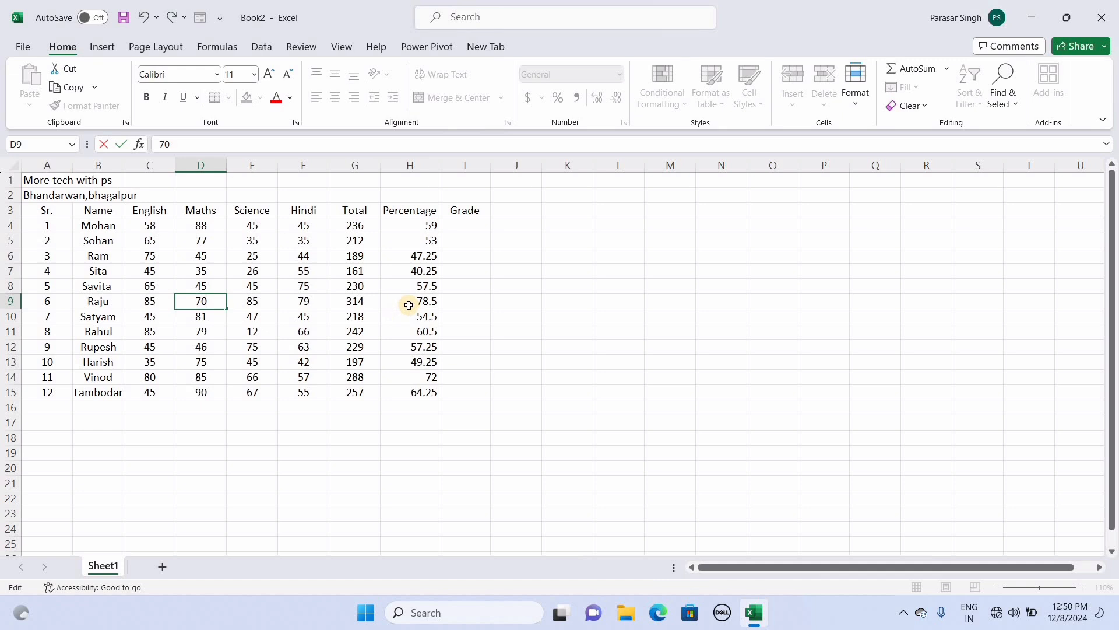
pyautogui.press('Return')
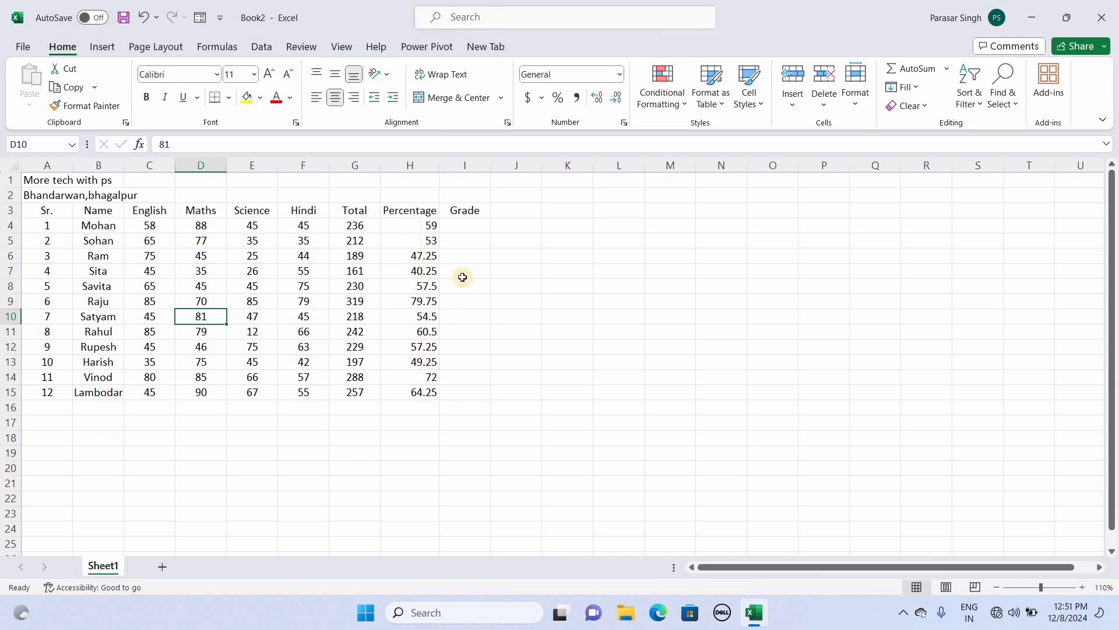
# - Start the grade formula for the first student in I4 with the condition =if(H4>=80
pyautogui.click(465, 225)
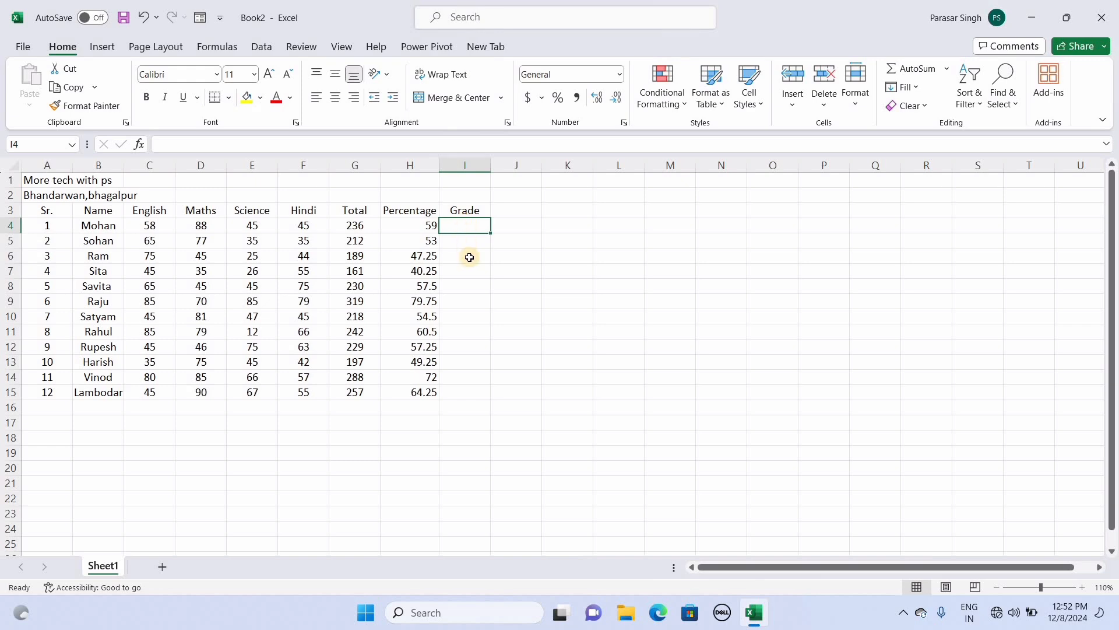
pyautogui.write('=i')
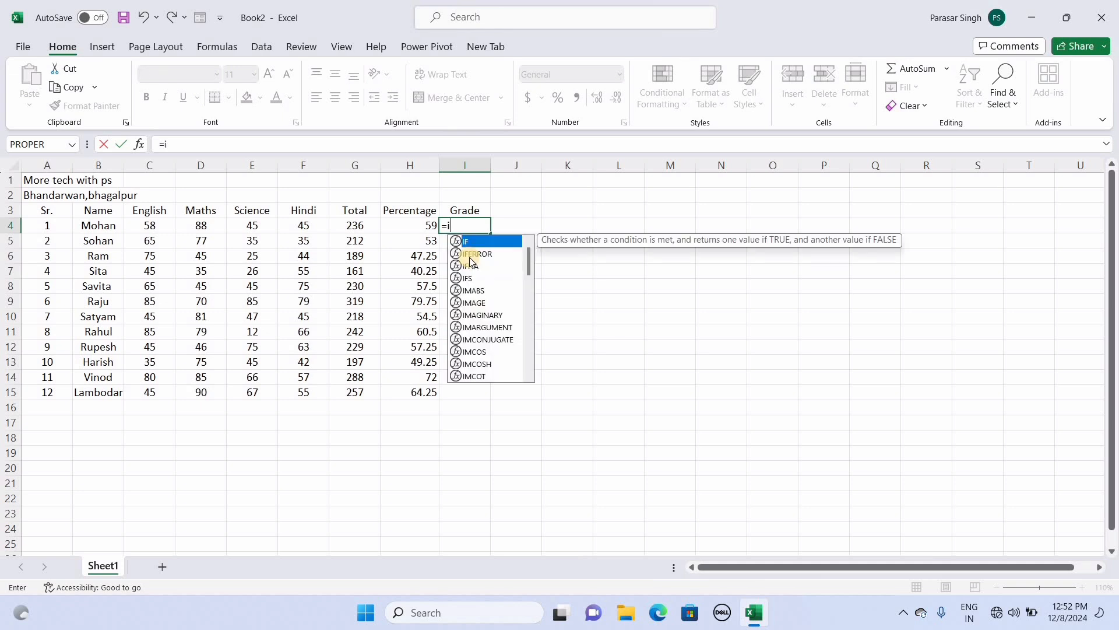
pyautogui.write('f')
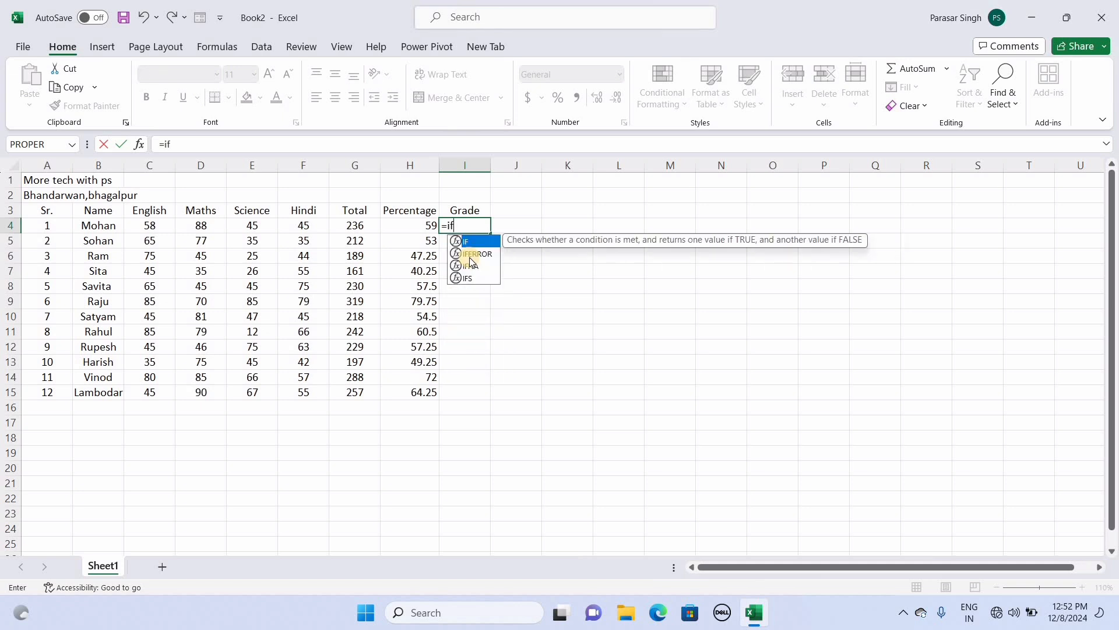
pyautogui.write('(')
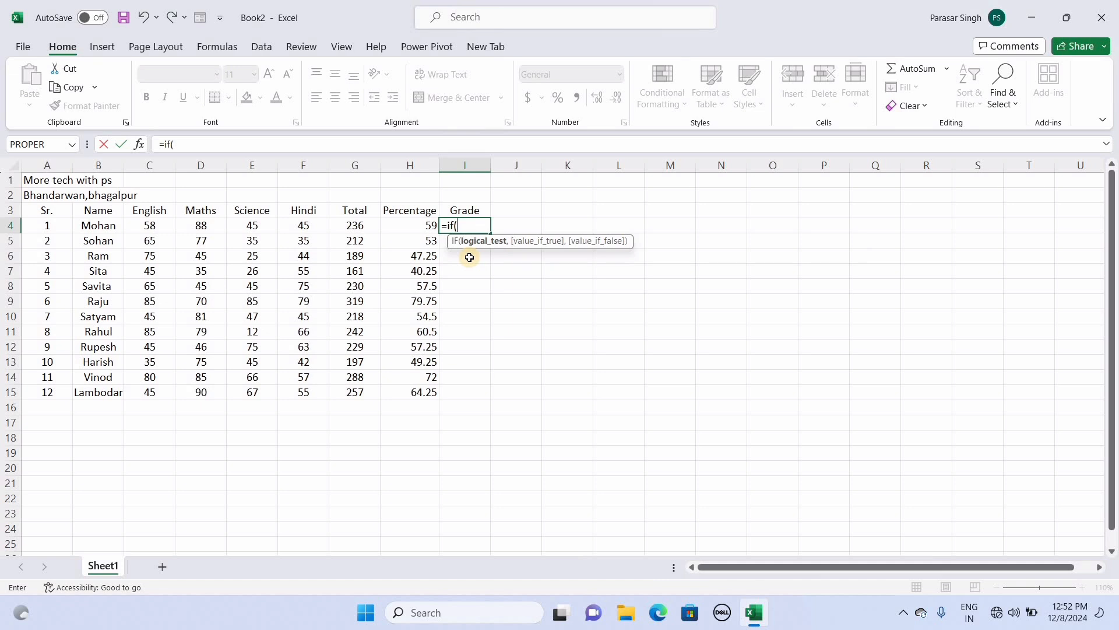
pyautogui.click(411, 225)
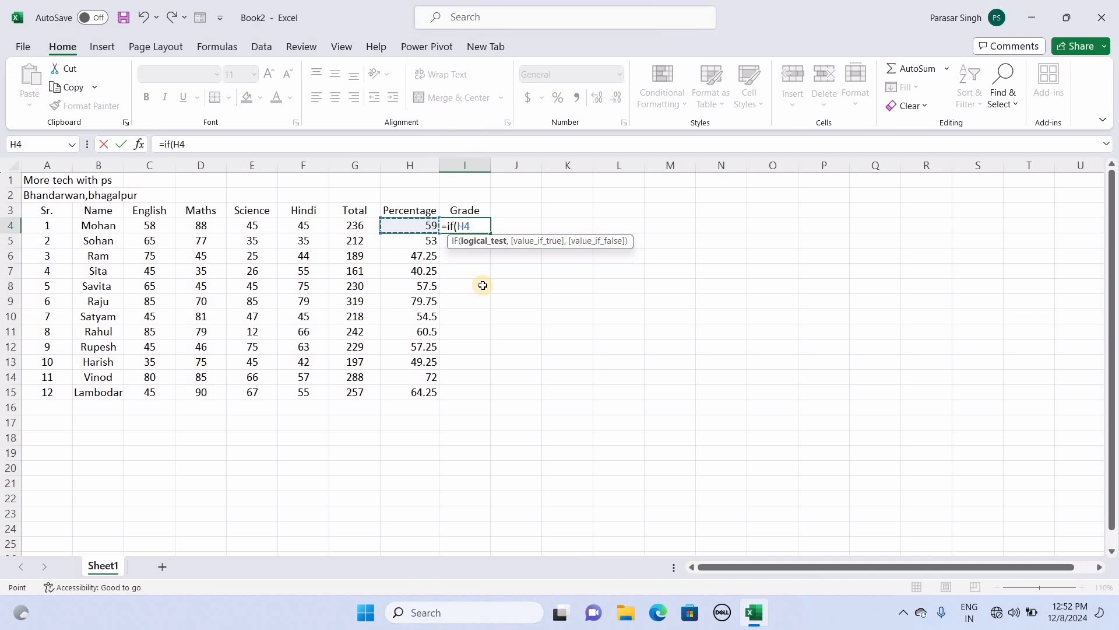
pyautogui.write('.')
pyautogui.write('>')
pyautogui.write('=')
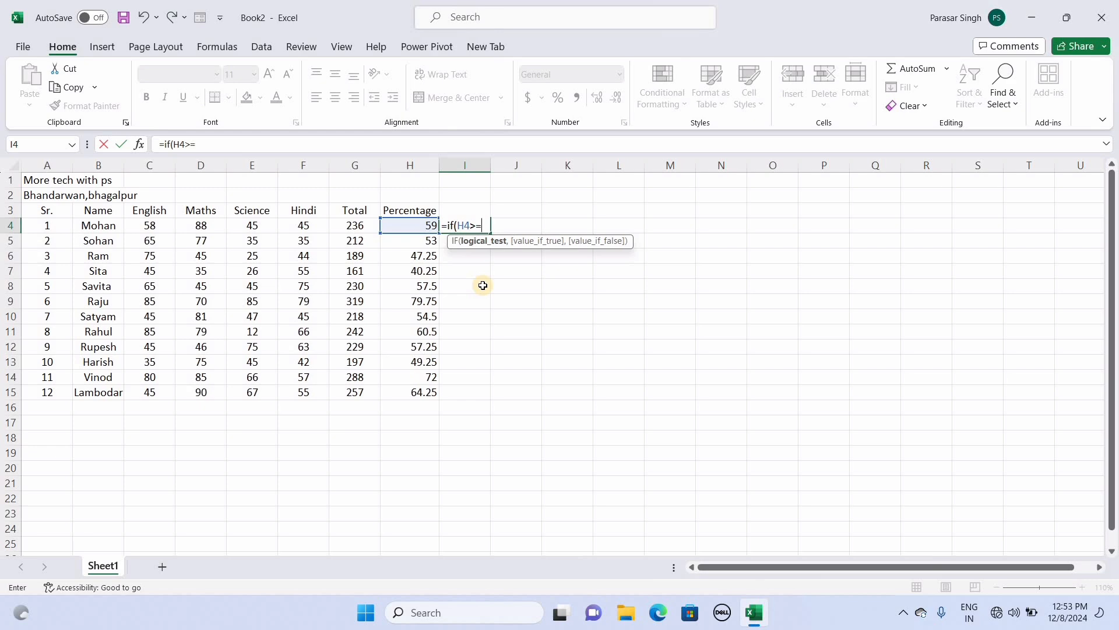
pyautogui.write('80')
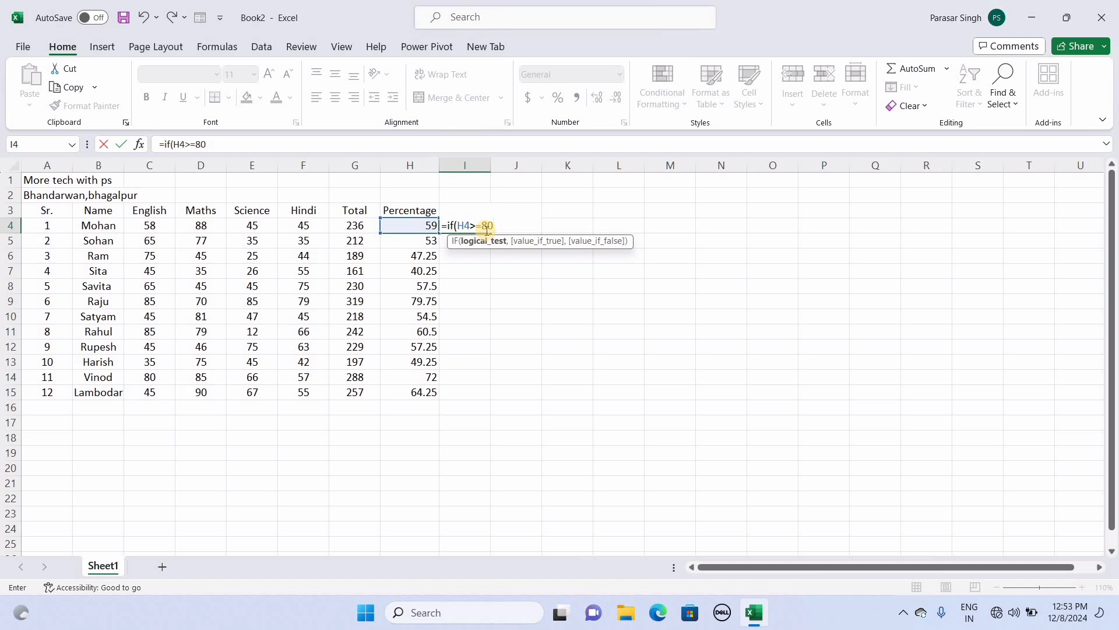
# - Set "A+" as the value returned when the 80 percent condition in the I4 formula is true
pyautogui.write(',')
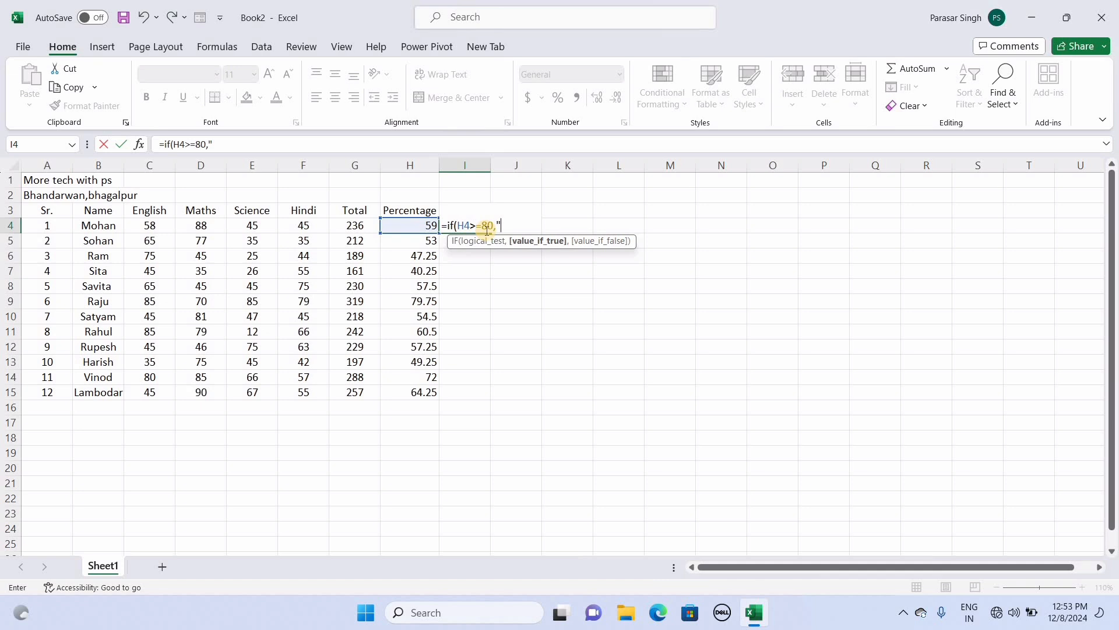
pyautogui.write('A"')
pyautogui.click(501, 225)
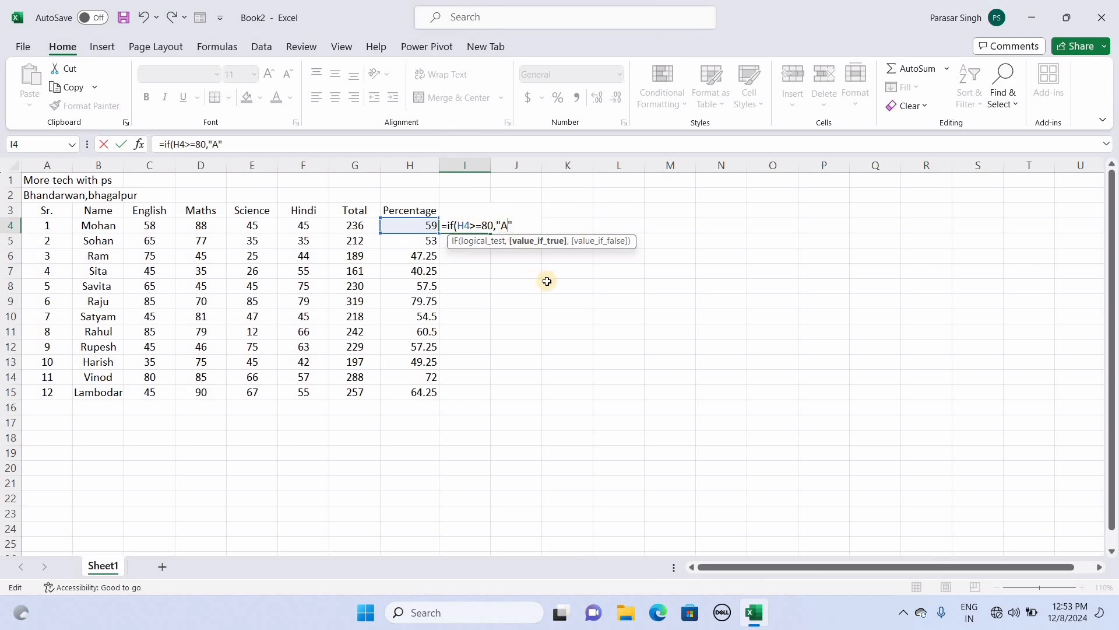
pyautogui.write('+')
pyautogui.press('F1')
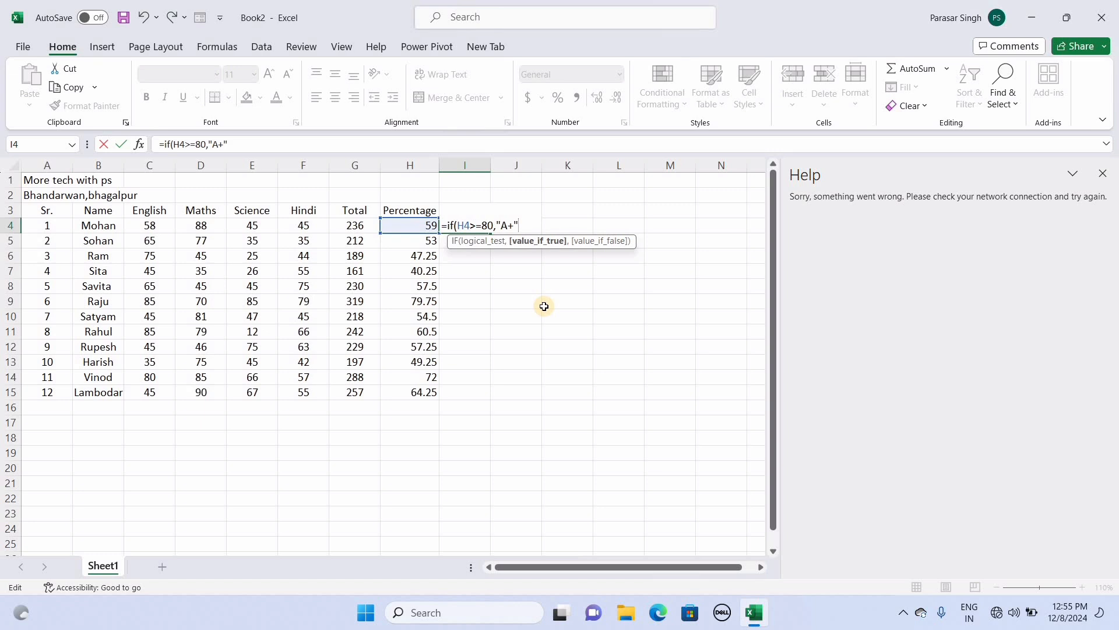
# - Nest a second IF in the I4 grade formula that returns "A" when H4>=70
pyautogui.write(',')
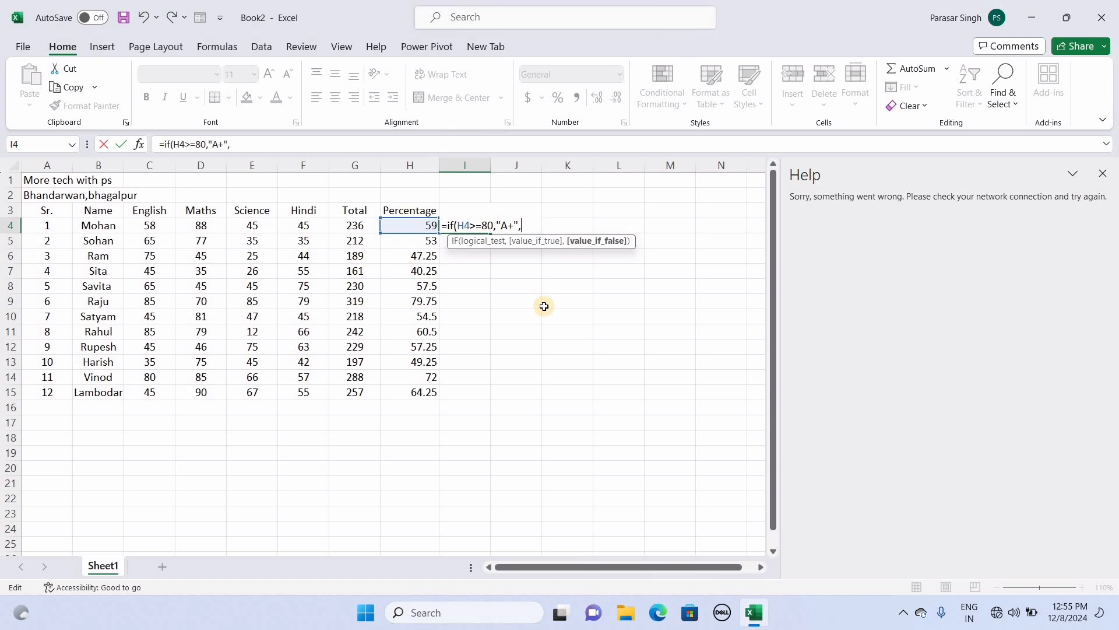
pyautogui.write('if')
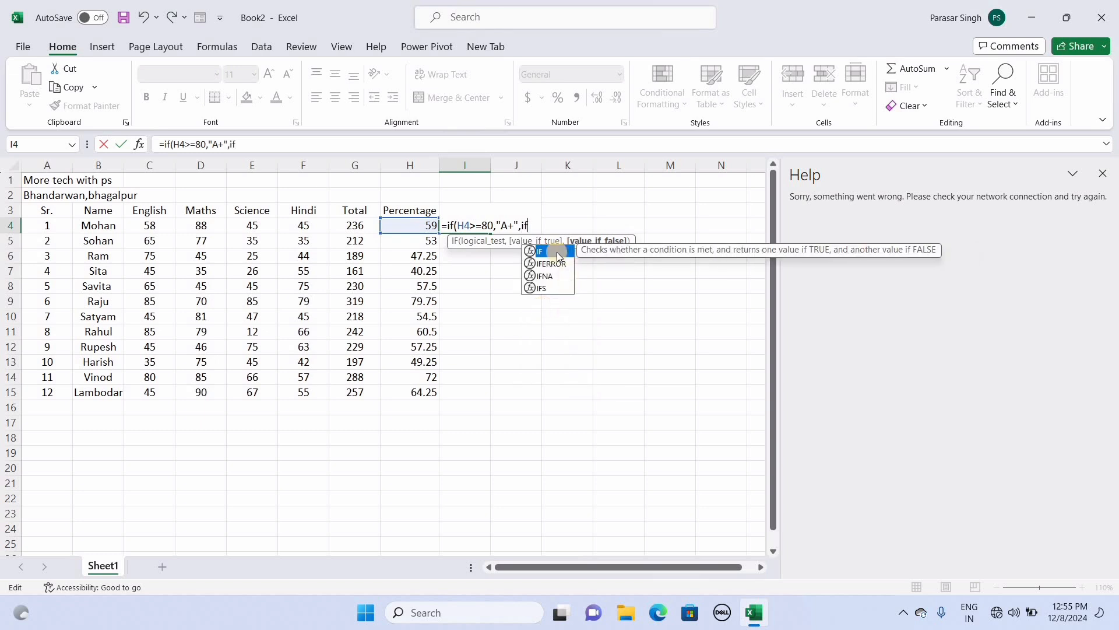
pyautogui.click(547, 248)
pyautogui.click(533, 225)
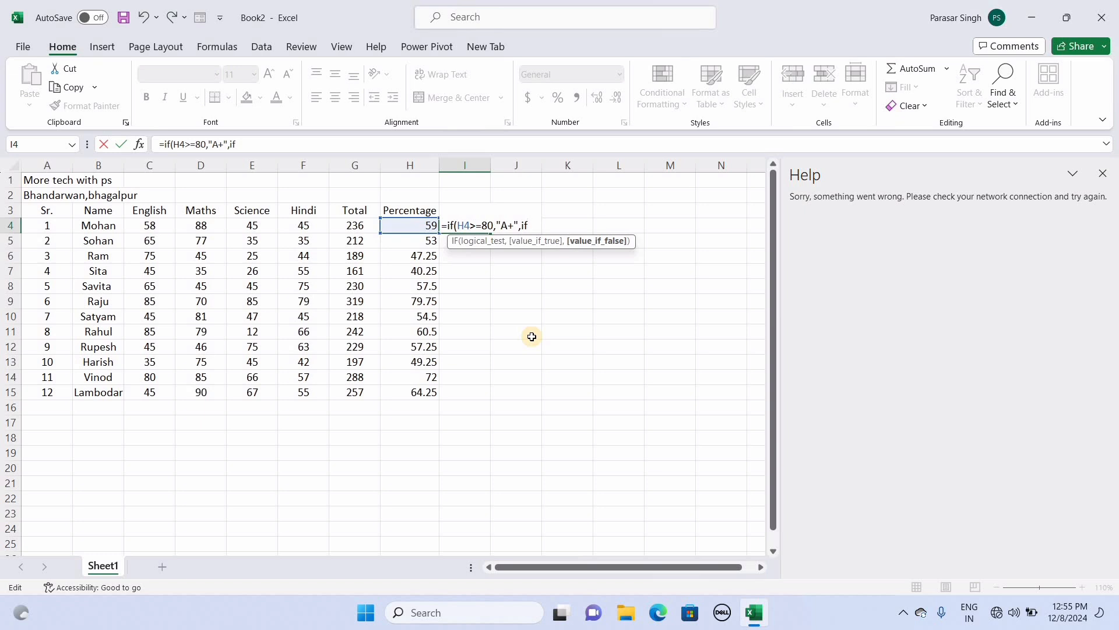
pyautogui.write('(')
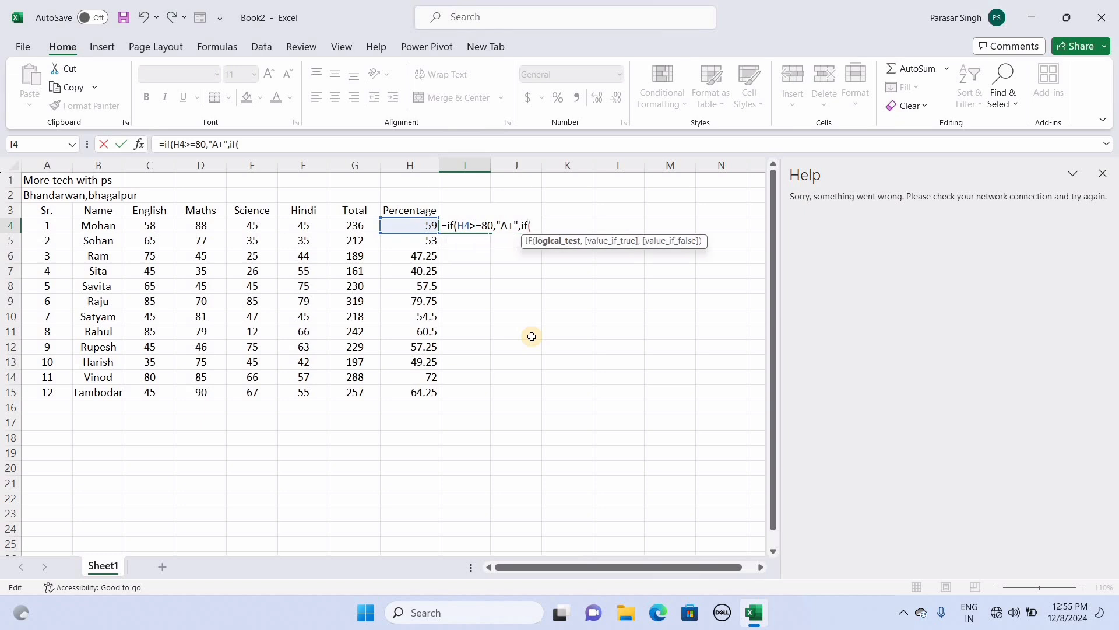
pyautogui.click(430, 228)
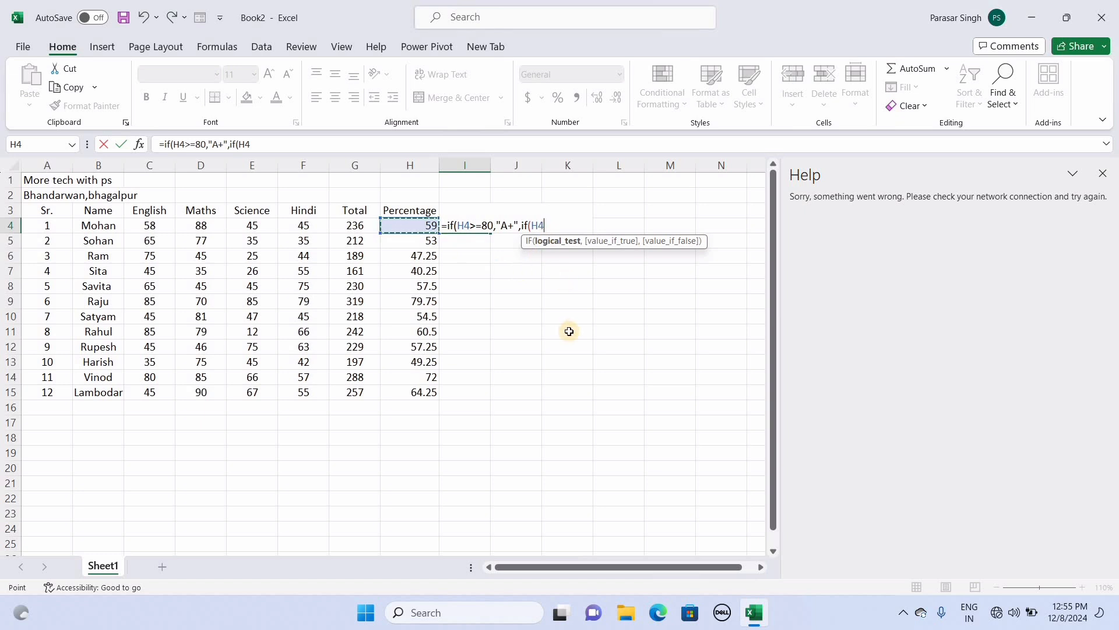
pyautogui.write('.')
pyautogui.press('BackSpace')
pyautogui.write('>+')
pyautogui.press('BackSpace')
pyautogui.write('=70')
pyautogui.write(',')
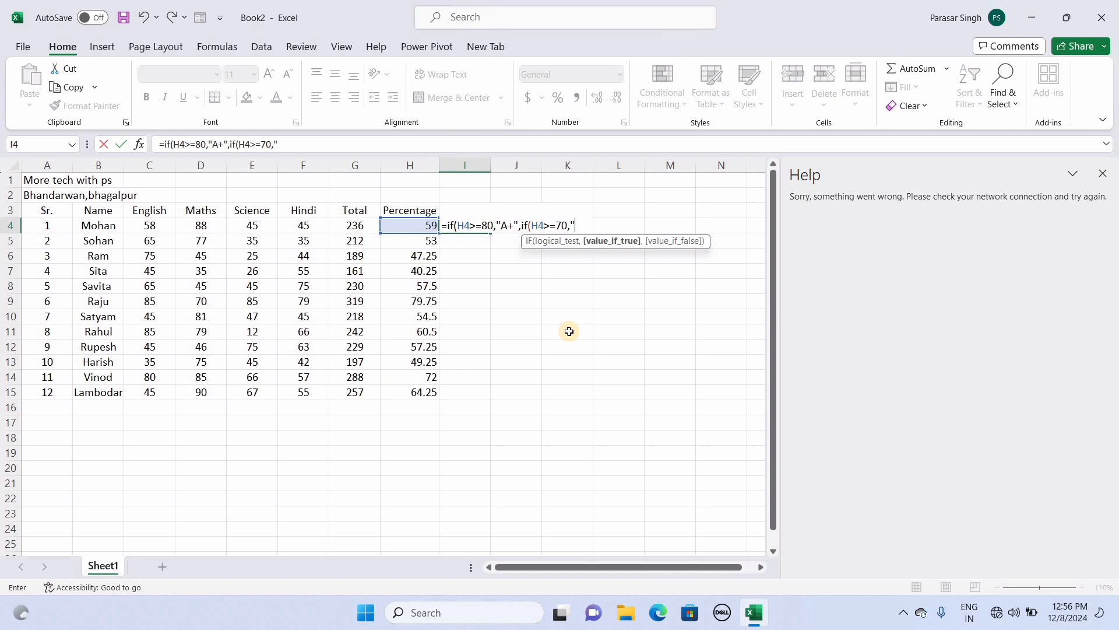
pyautogui.write('A')
pyautogui.write('",')
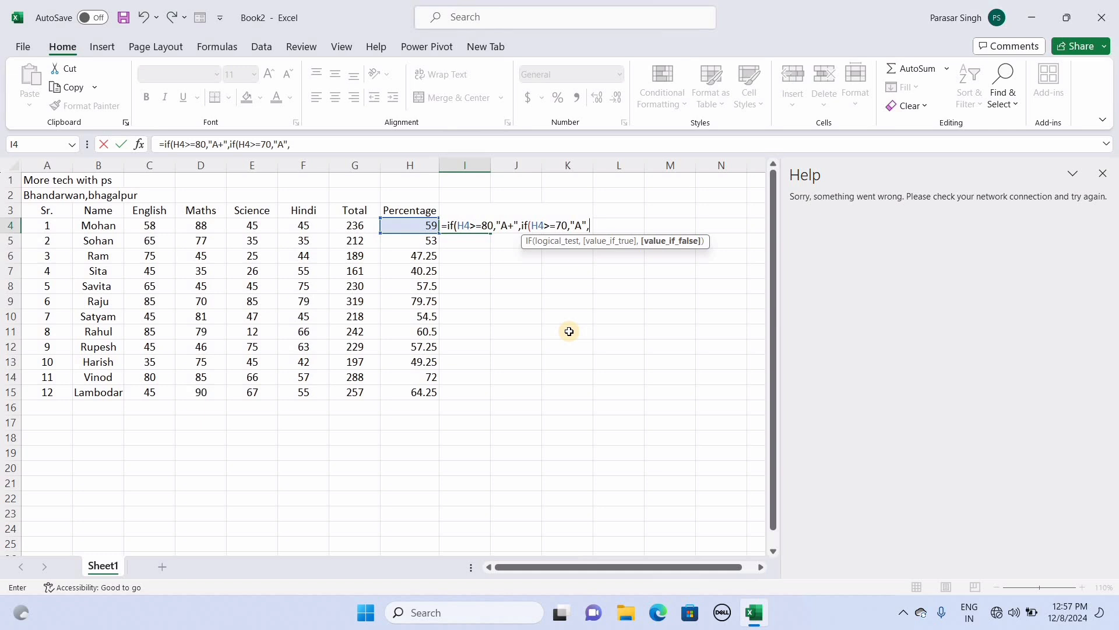
# - Nest a third IF in the I4 grade formula that returns "B" when H4>=60
pyautogui.write('if')
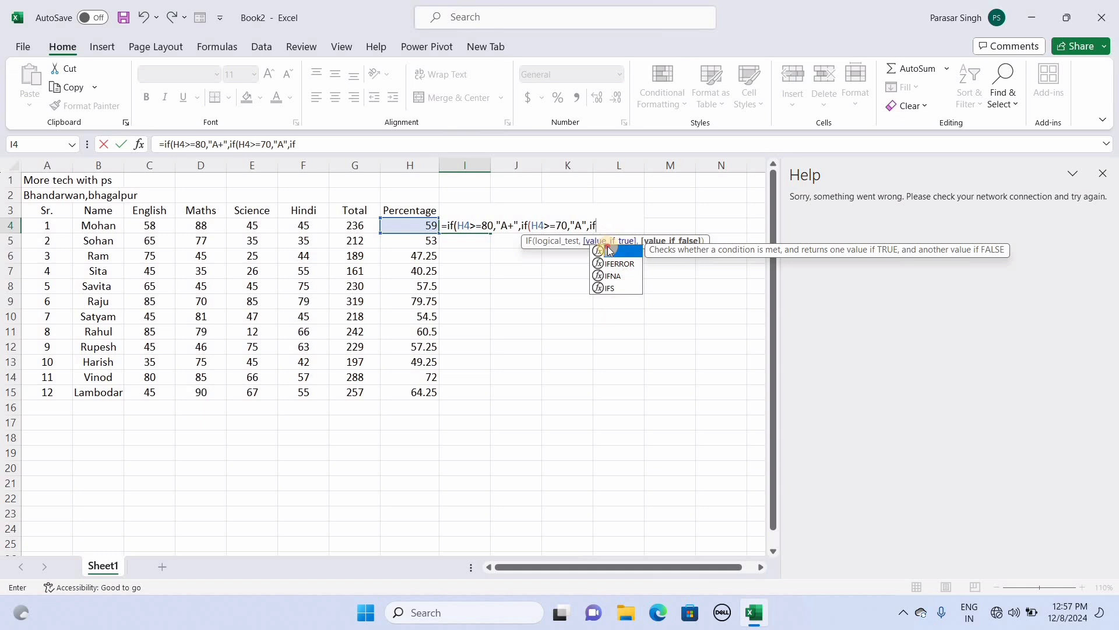
pyautogui.click(607, 229)
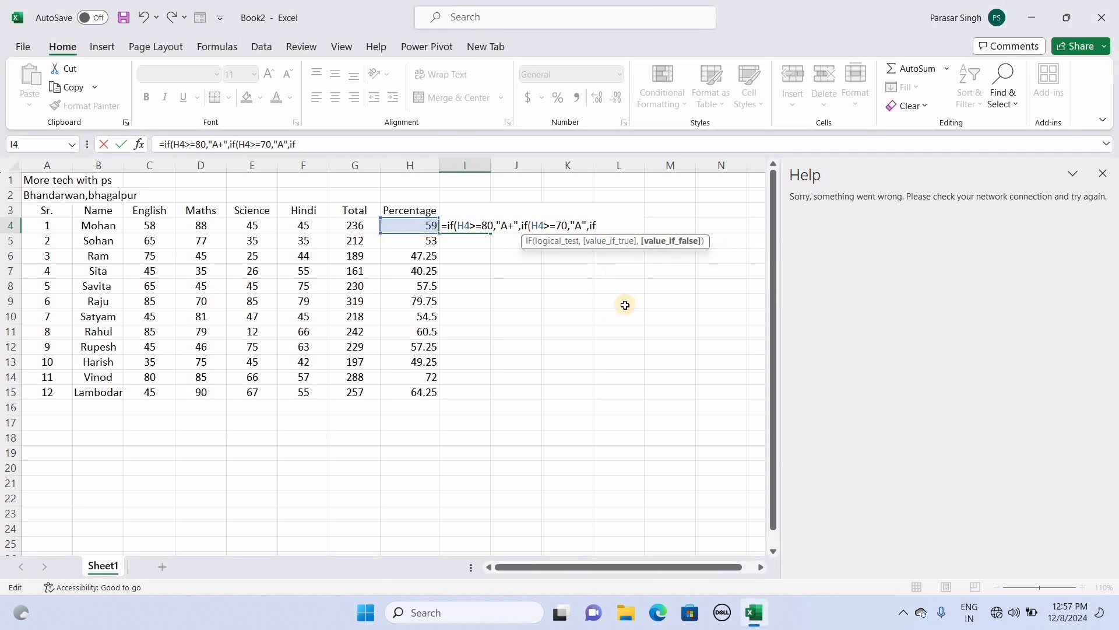
pyautogui.write('(')
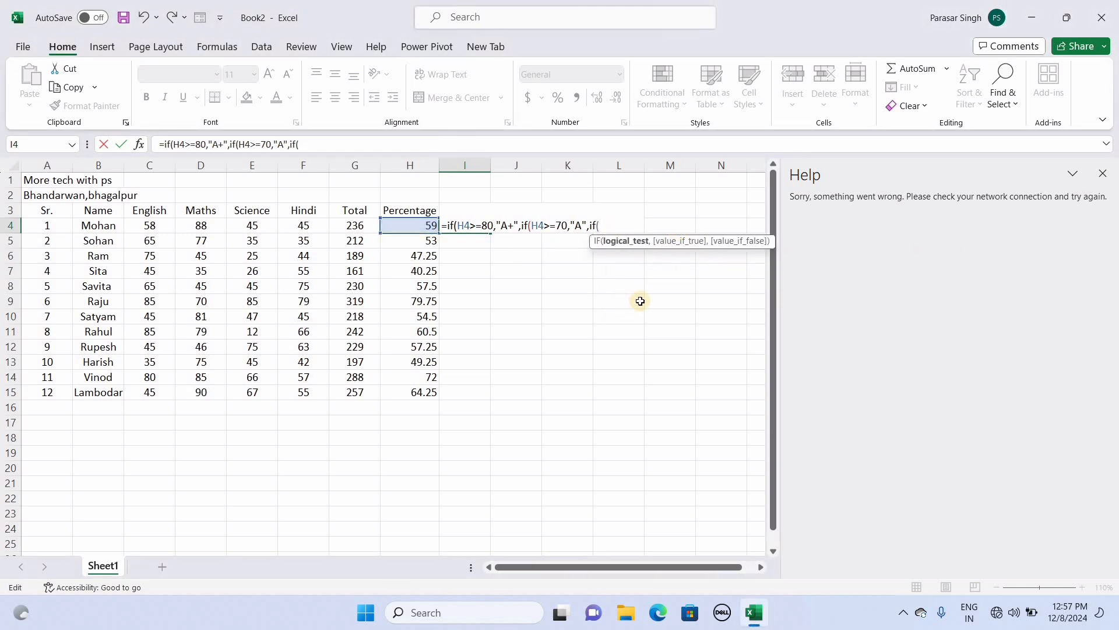
pyautogui.click(428, 224)
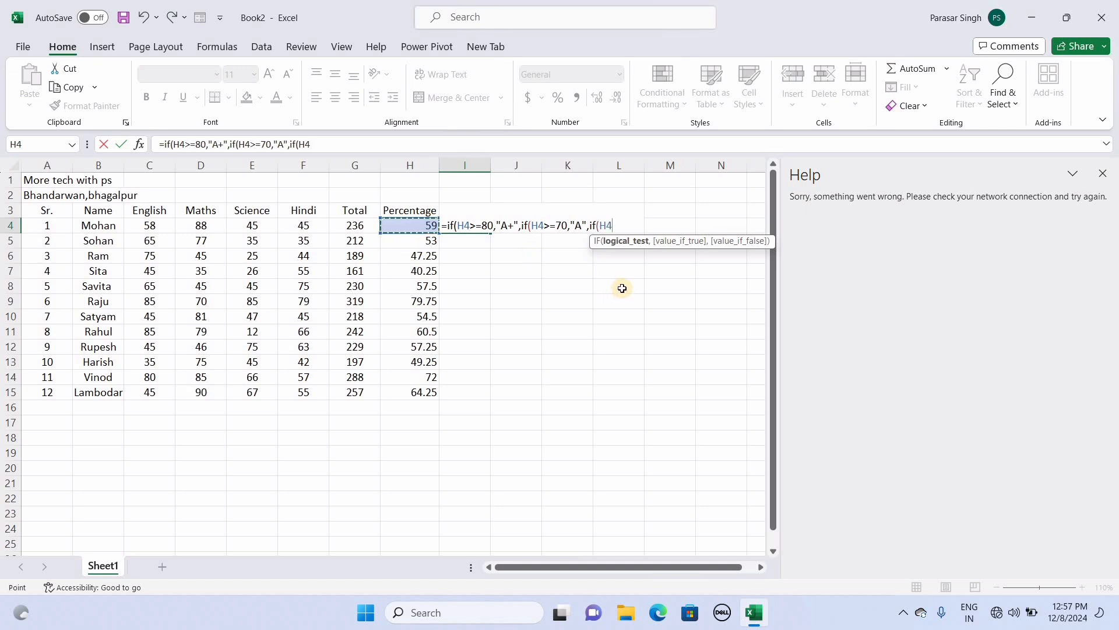
pyautogui.write('>=60')
pyautogui.write(',')
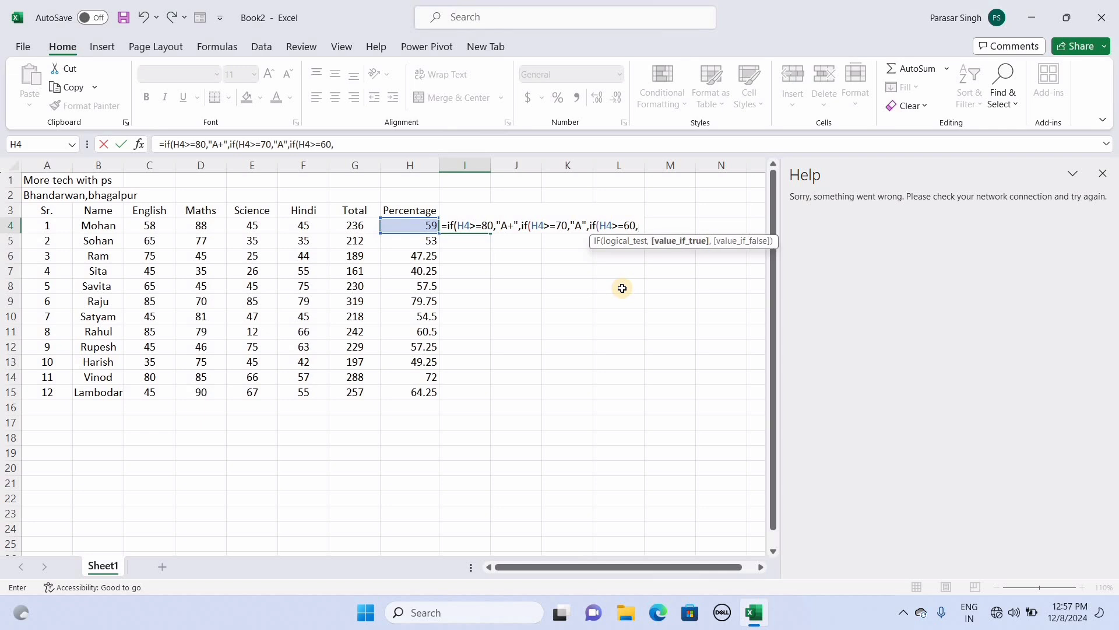
pyautogui.write('"B')
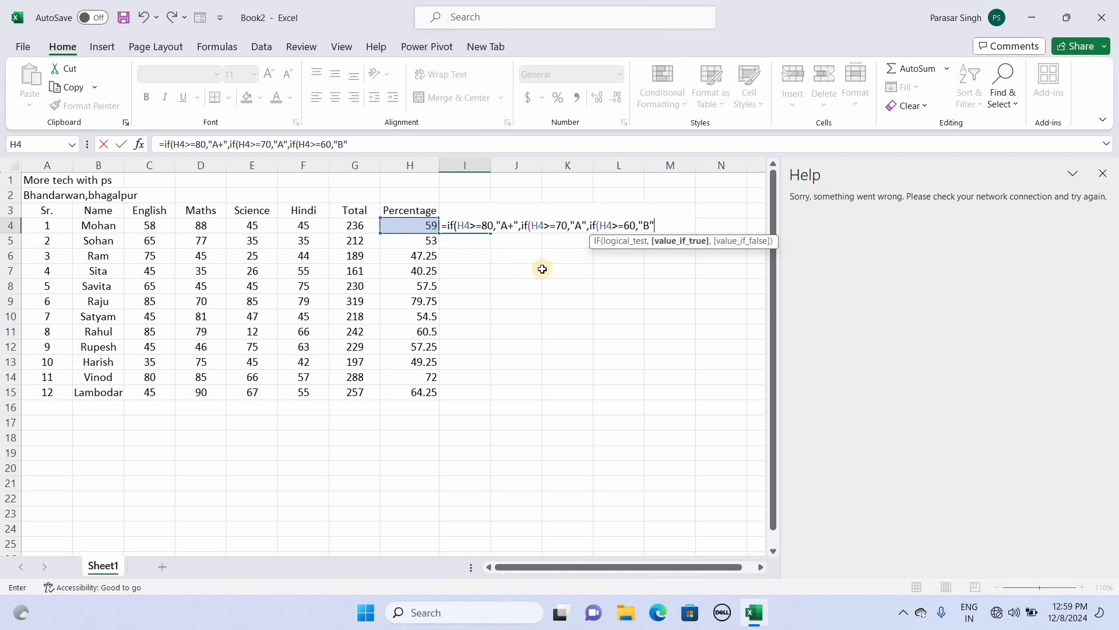
pyautogui.write(',')
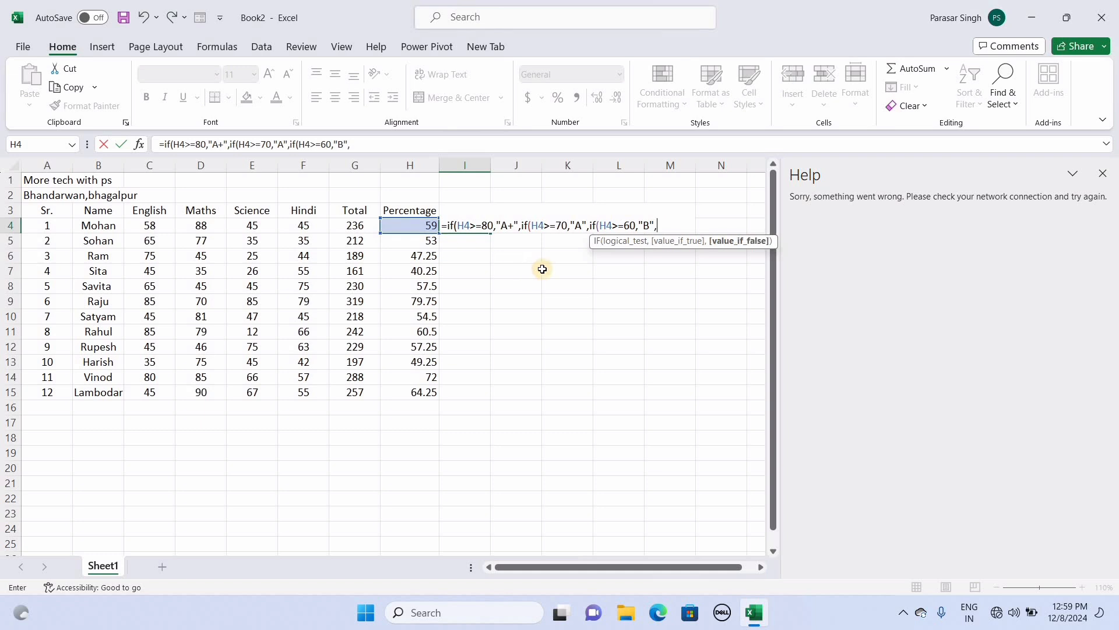
# - Nest a fourth IF in the I4 grade formula that returns "C" when H4>=50
pyautogui.write('if')
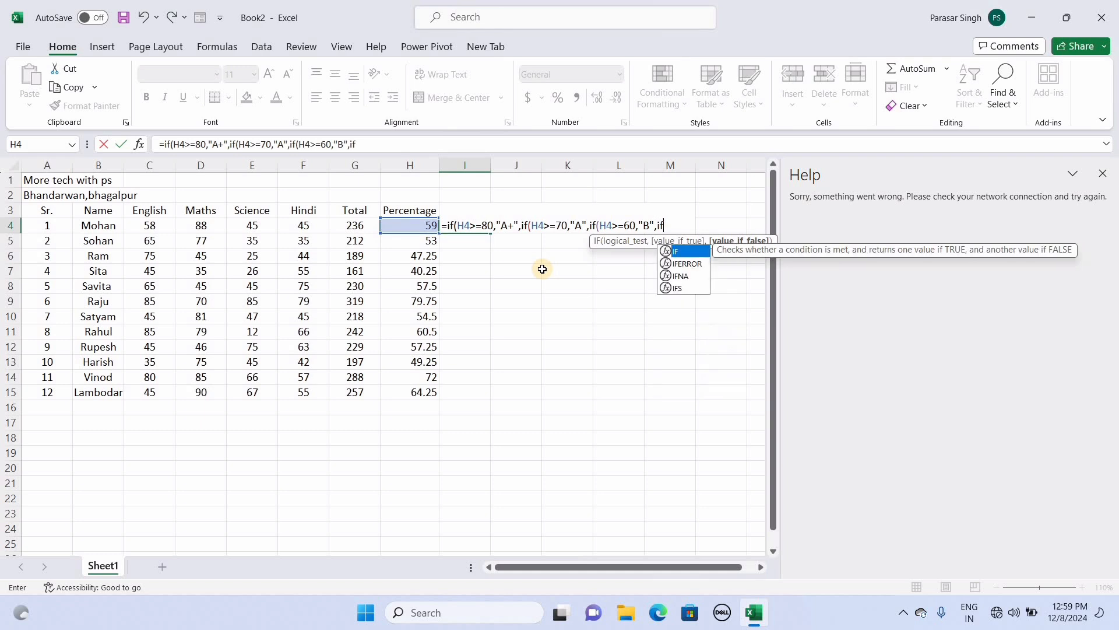
pyautogui.write('(')
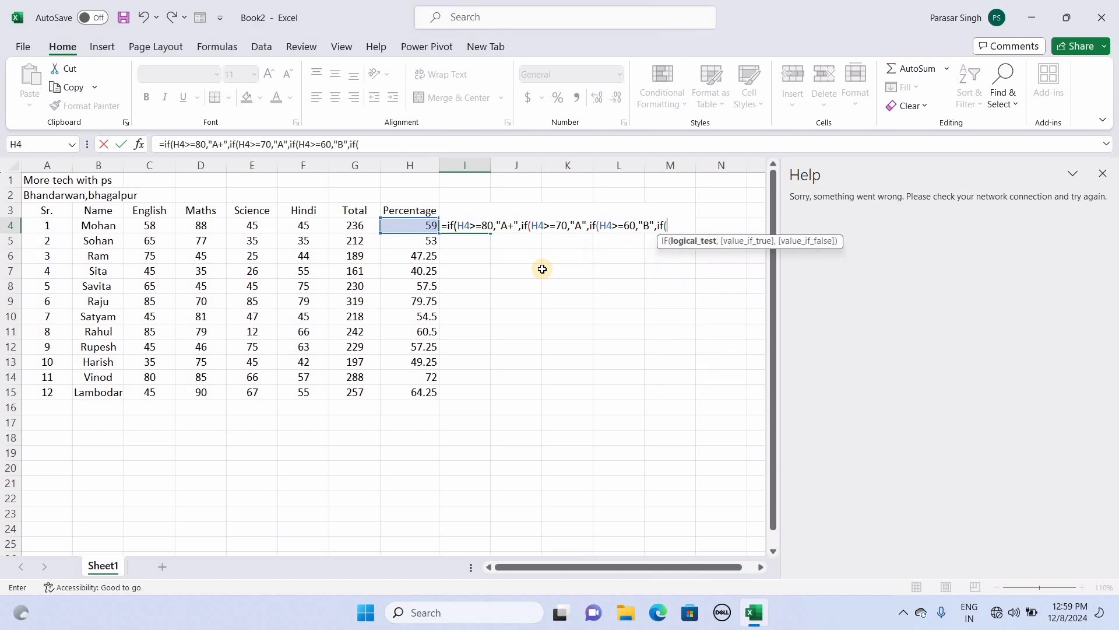
pyautogui.click(427, 225)
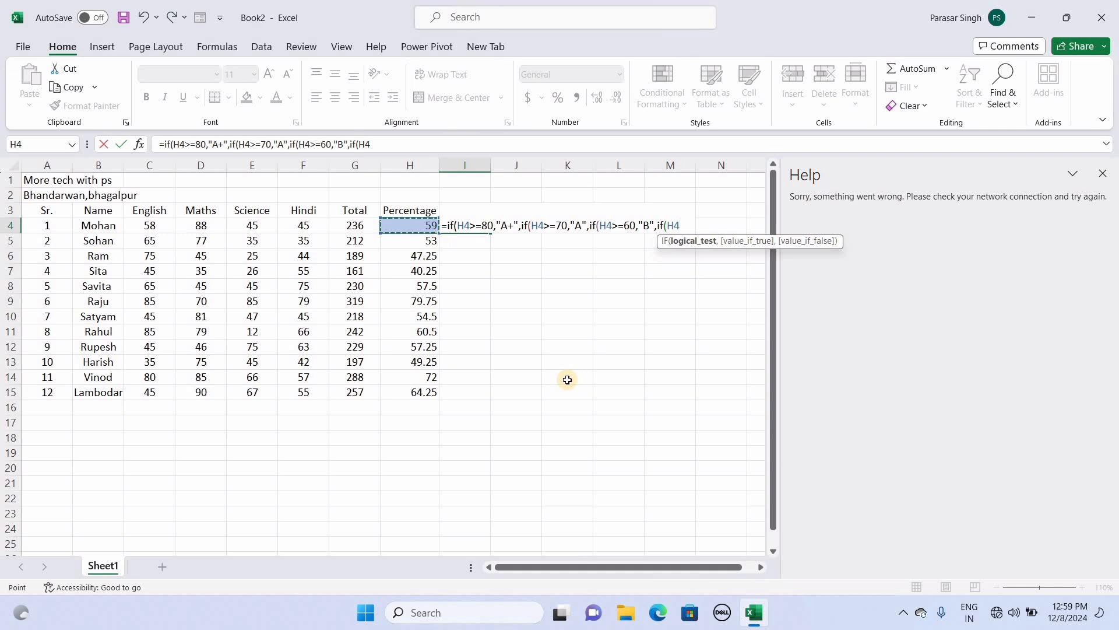
pyautogui.write('>=50')
pyautogui.write(',')
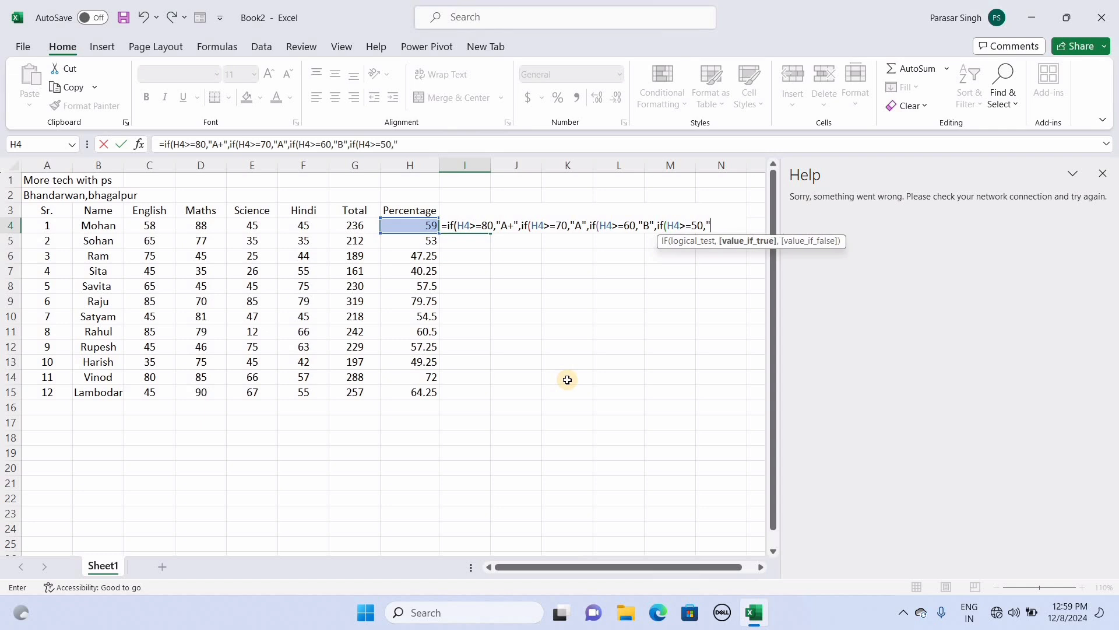
pyautogui.write('"C')
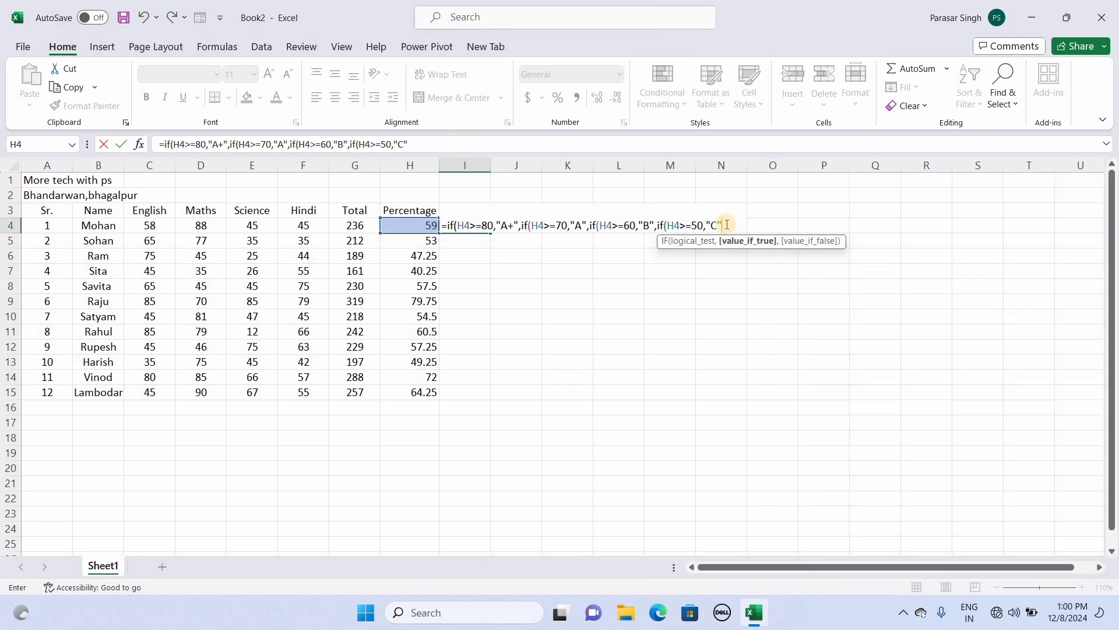
# - Nest a fifth IF in the I4 grade formula that compares H4 using >=, without a threshold number, and returns "D"
pyautogui.write(',if')
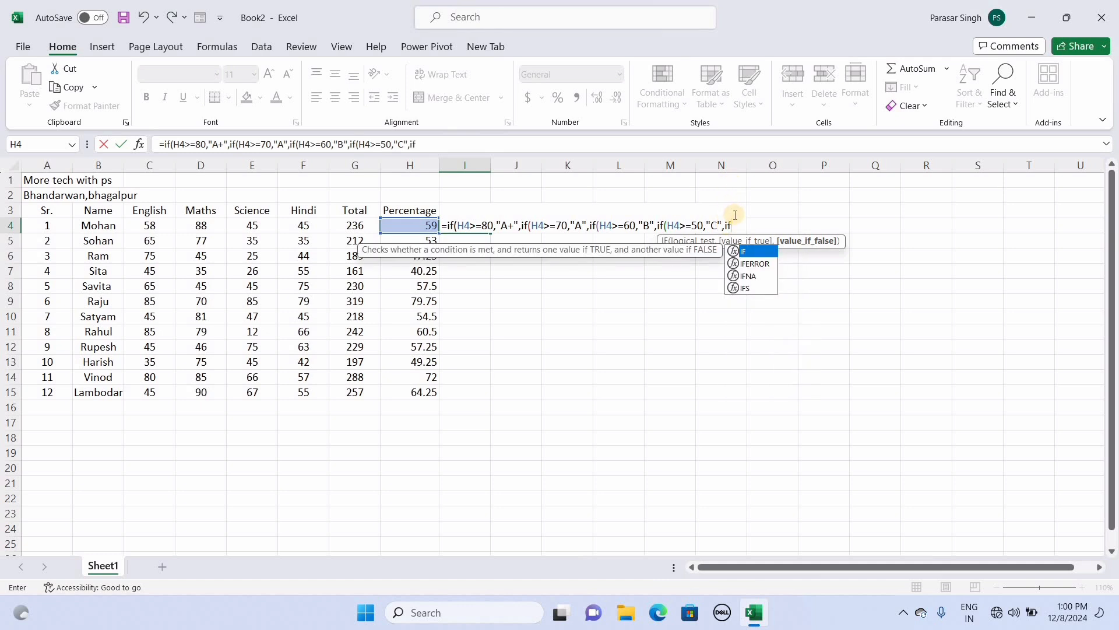
pyautogui.write('(')
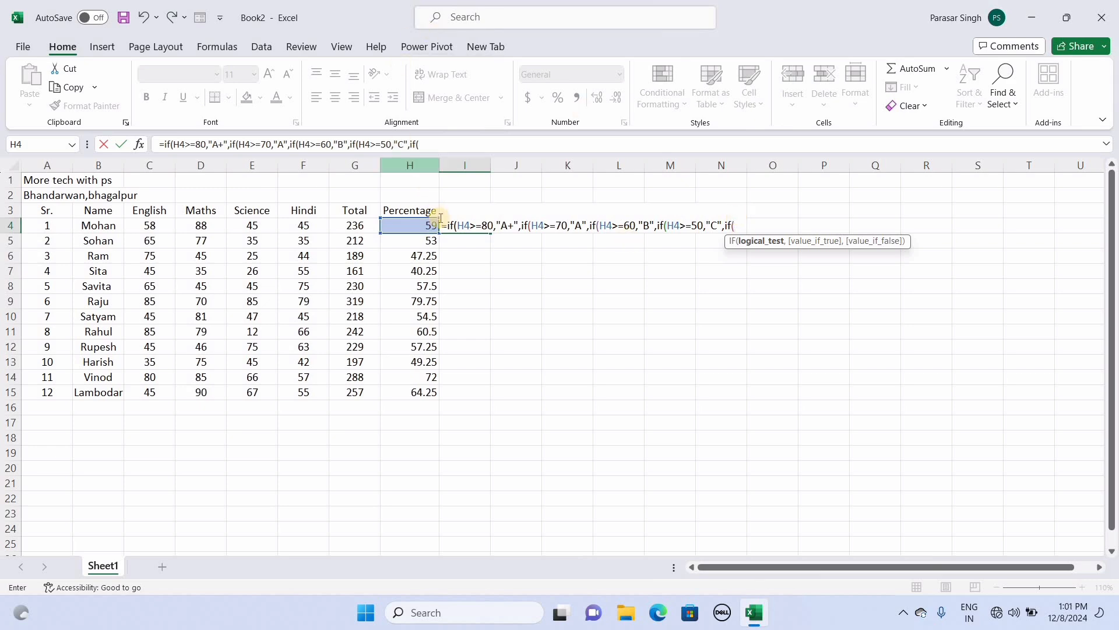
pyautogui.click(425, 225)
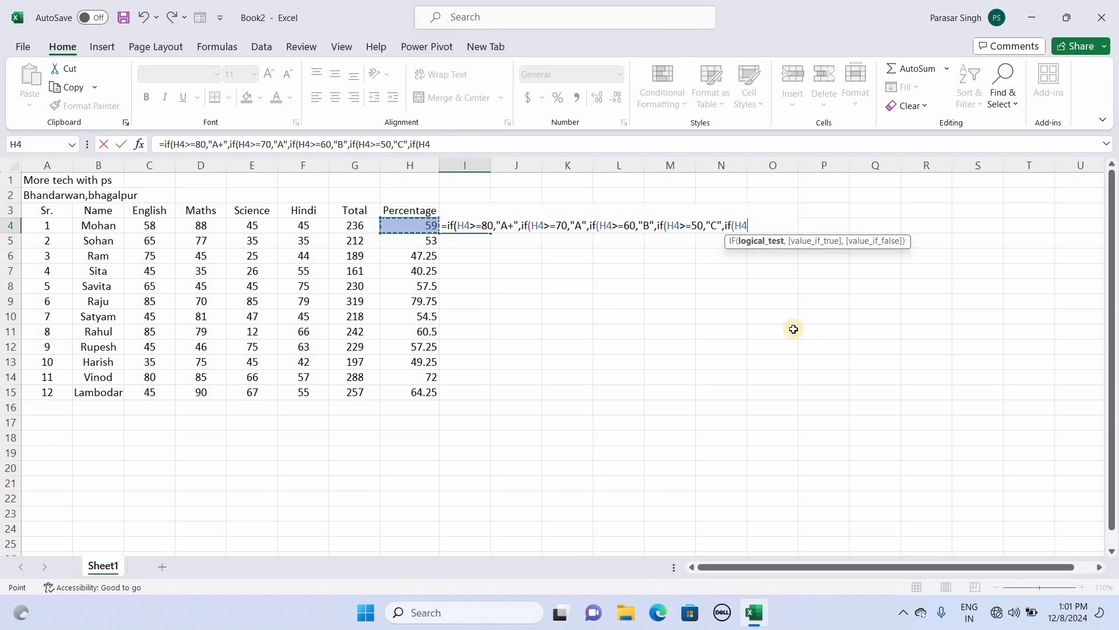
pyautogui.write('.')
pyautogui.press('BackSpace')
pyautogui.write('>=')
pyautogui.write(',')
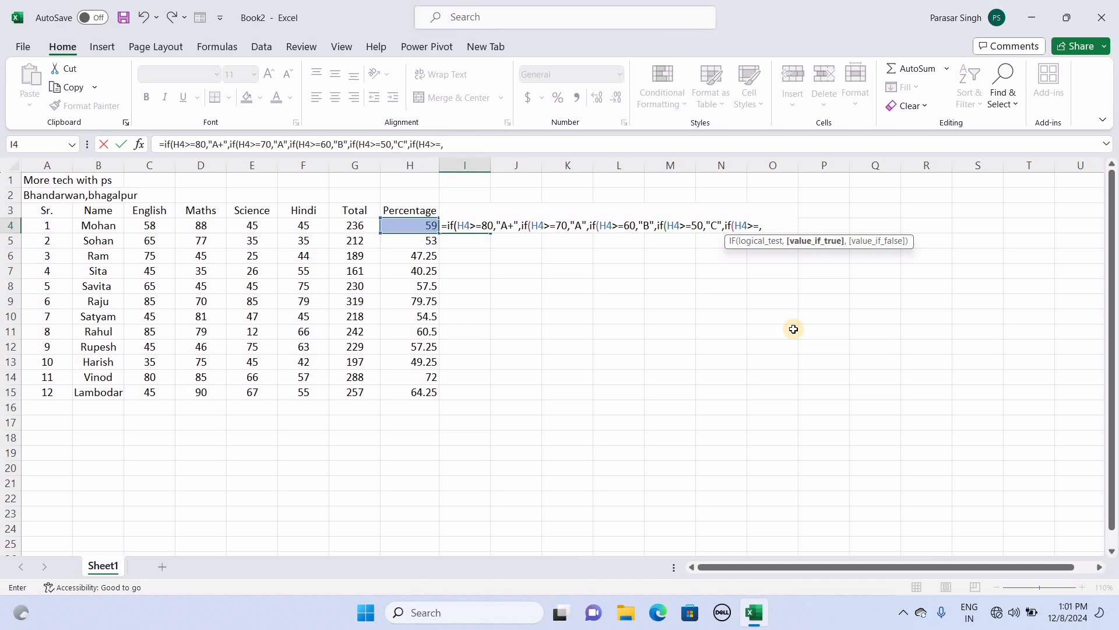
pyautogui.write('"')
pyautogui.write('D')
pyautogui.write(',')
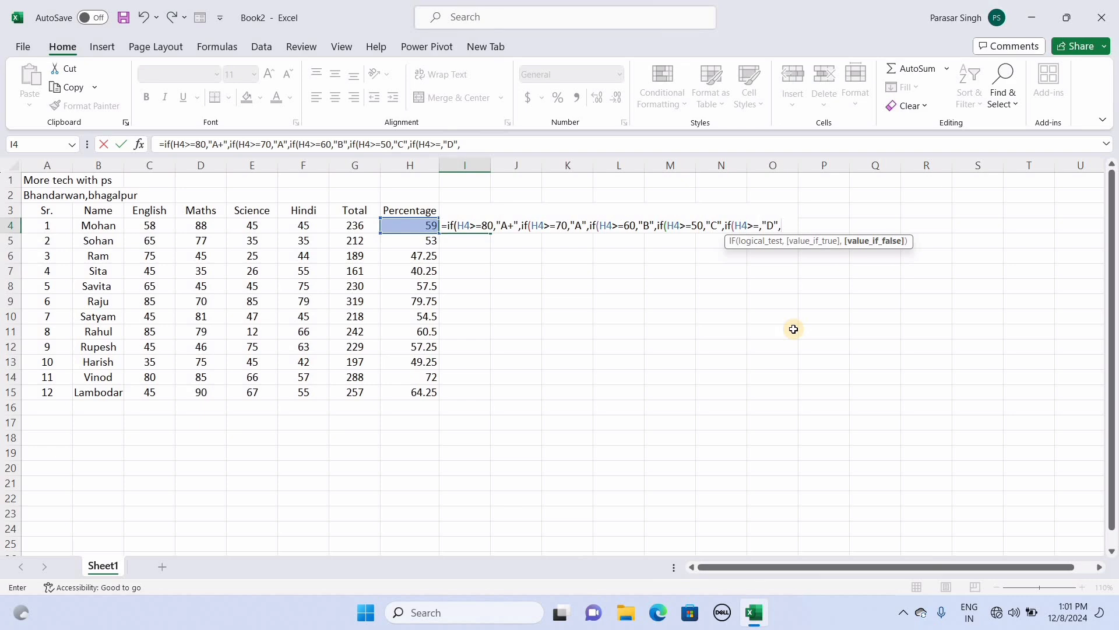
# - Start a sixth nested IF testing H4>= in the I4 formula, and fill in 40 as the threshold of the "D" condition
pyautogui.write('if')
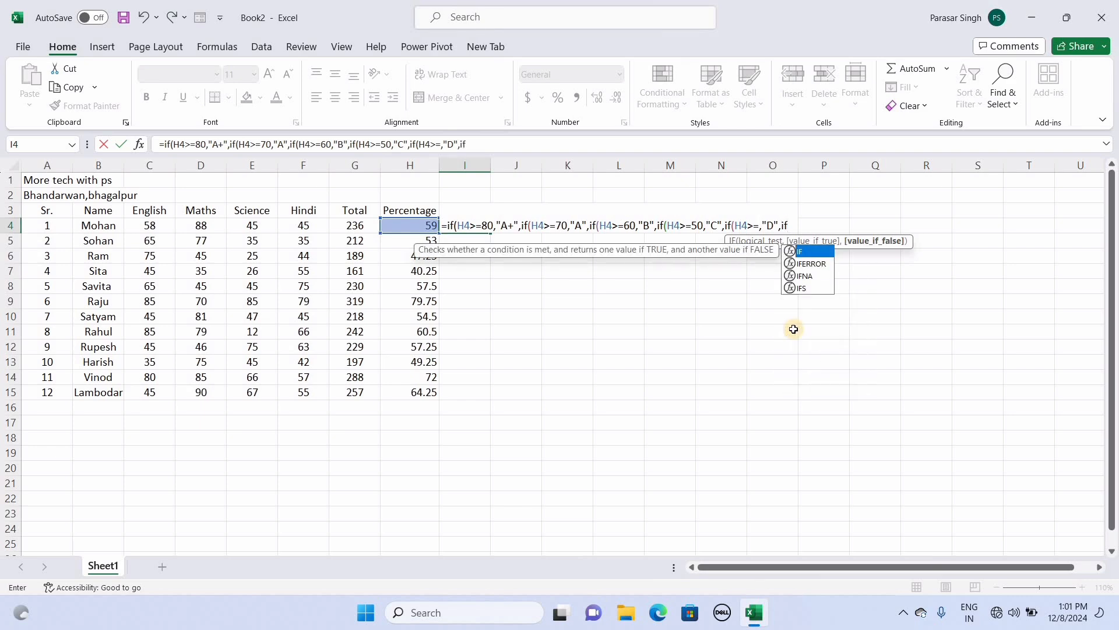
pyautogui.write('(')
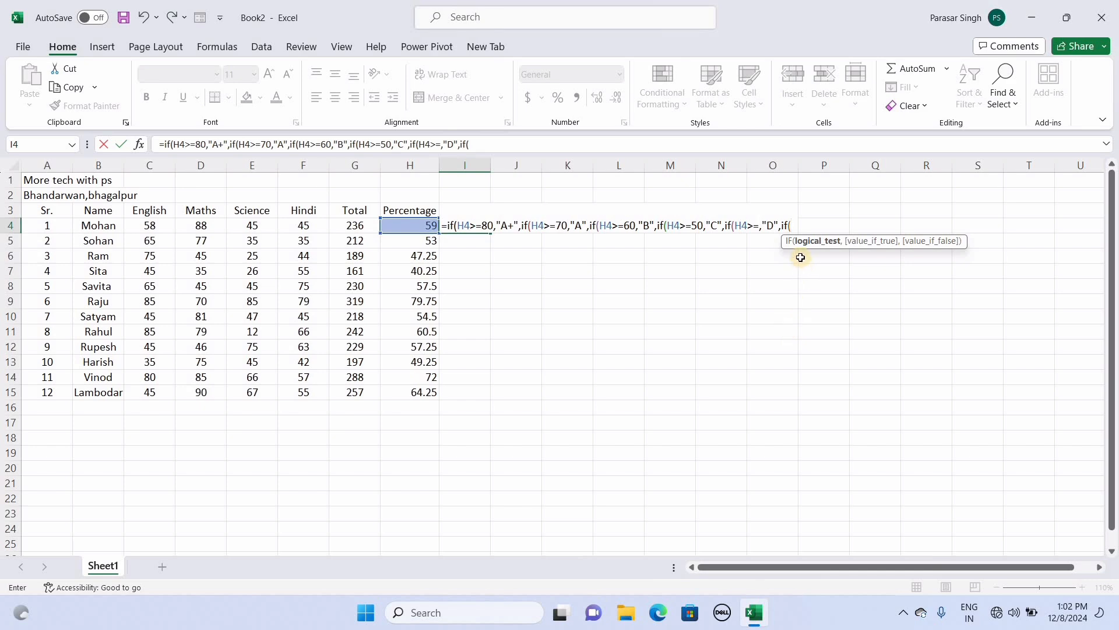
pyautogui.click(425, 229)
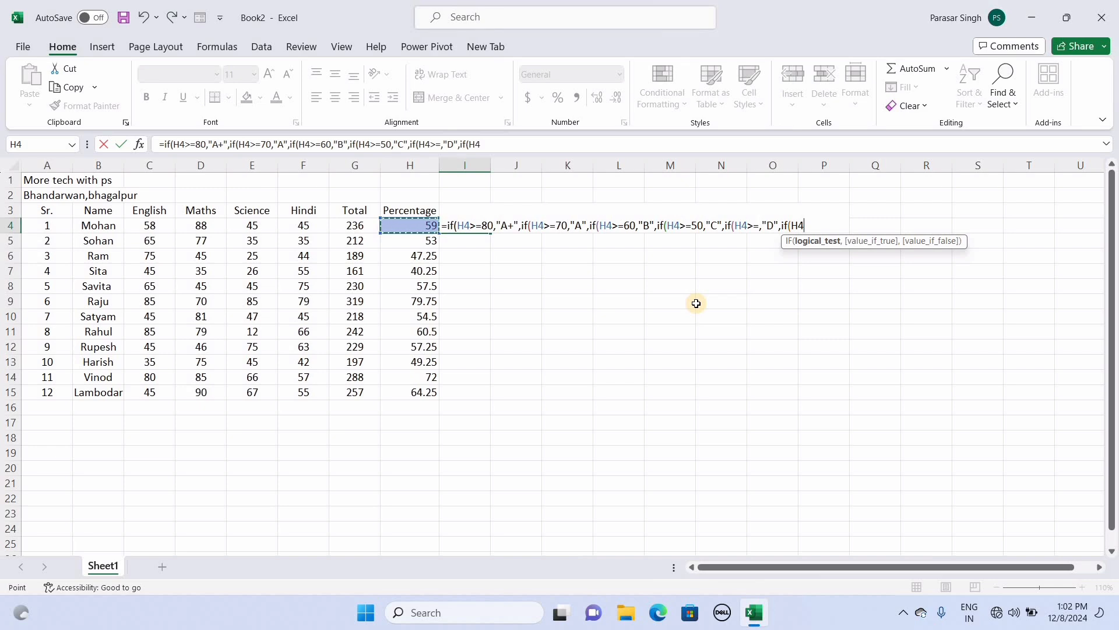
pyautogui.write('>=')
pyautogui.click(759, 225)
pyautogui.write('40')
# - Complete the last IF in I4 with threshold 39 and result "Fail", close all the nested brackets and enter the formula
pyautogui.click(882, 229)
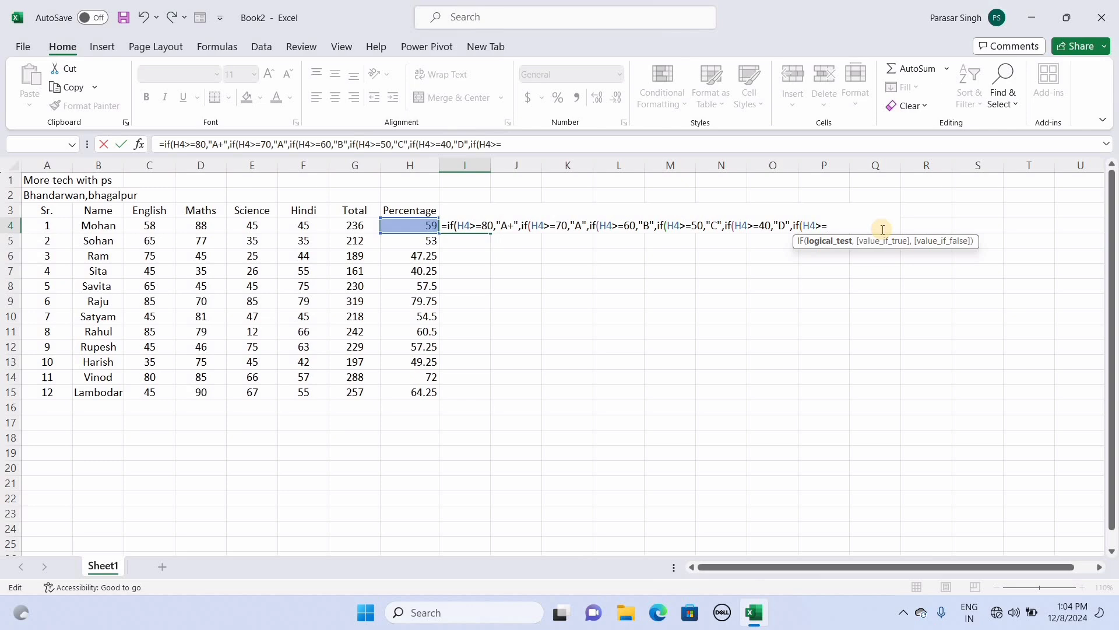
pyautogui.write('39')
pyautogui.write('"Fail"')
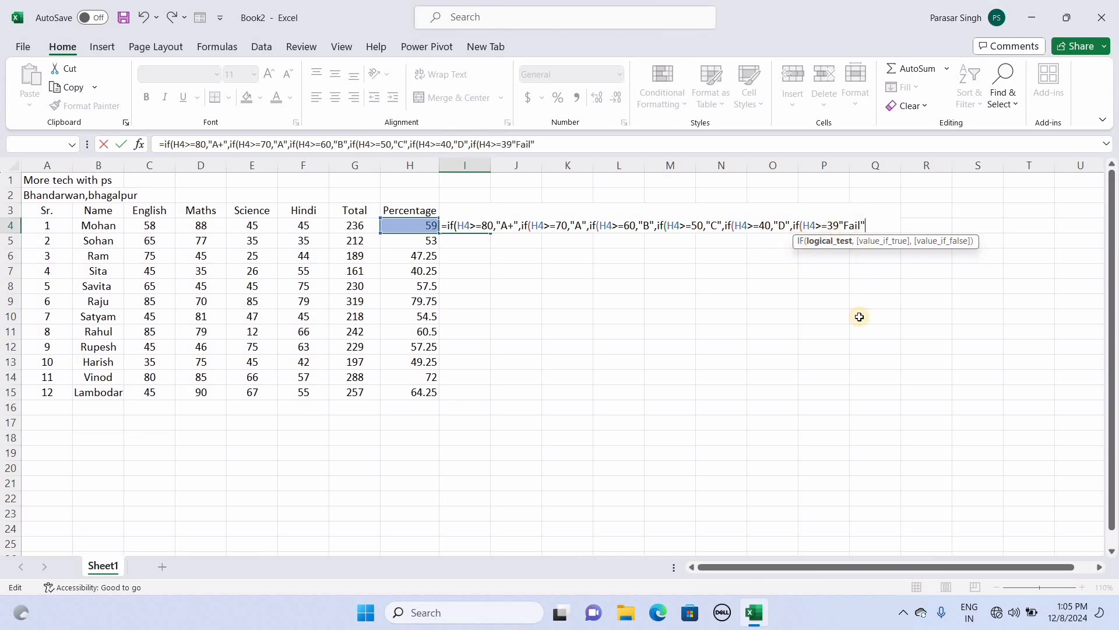
pyautogui.write('))))))')
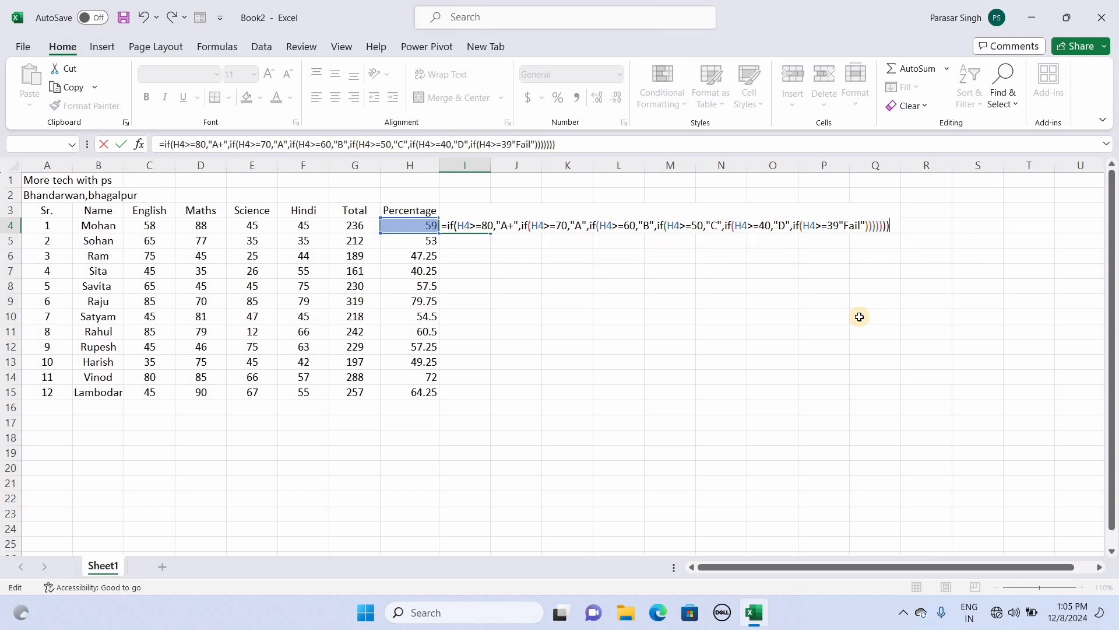
pyautogui.press('Return')
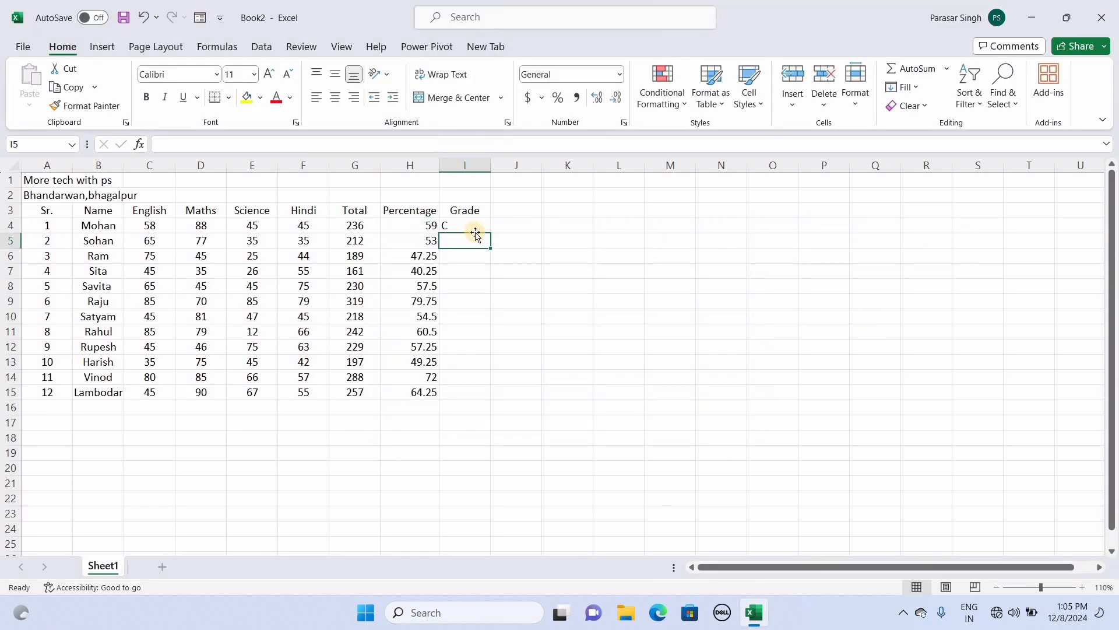
# - Fill the grade formula from I4 down to I15 for all the students
pyautogui.click(464, 226)
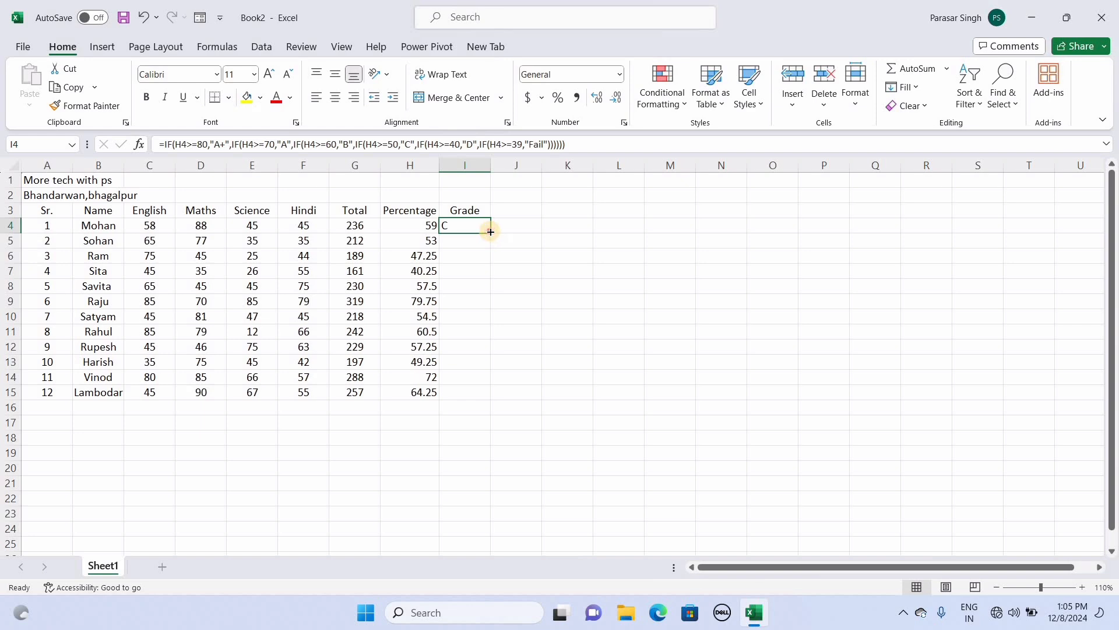
pyautogui.doubleClick(491, 231)
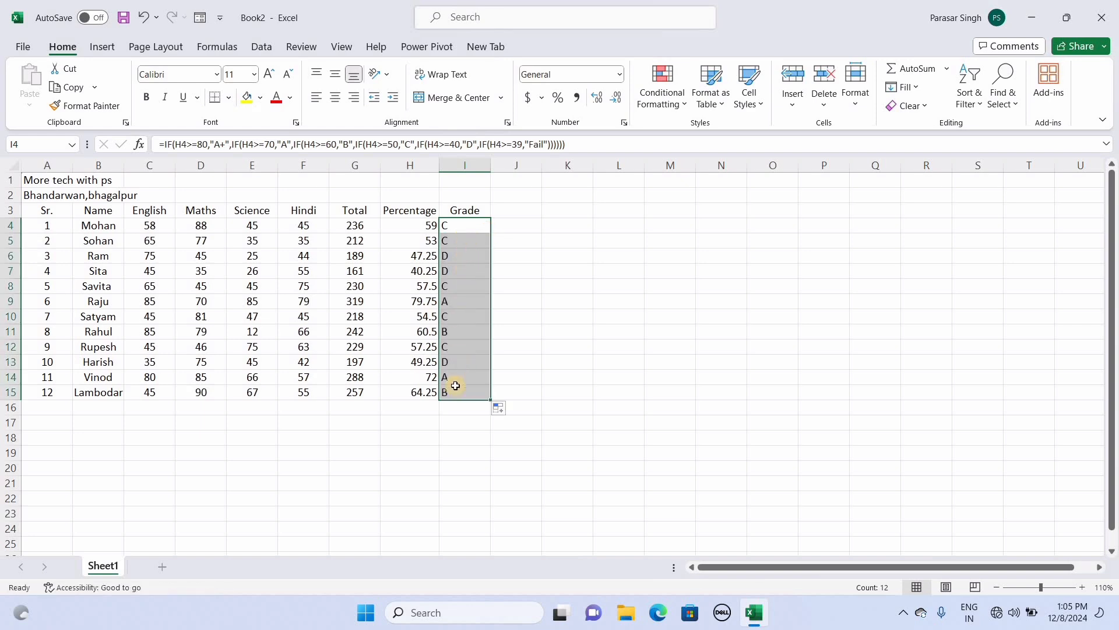
pyautogui.click(273, 294)
# - Merge and center the title across A1:I1 and the address line across A2:I2
pyautogui.click(39, 182)
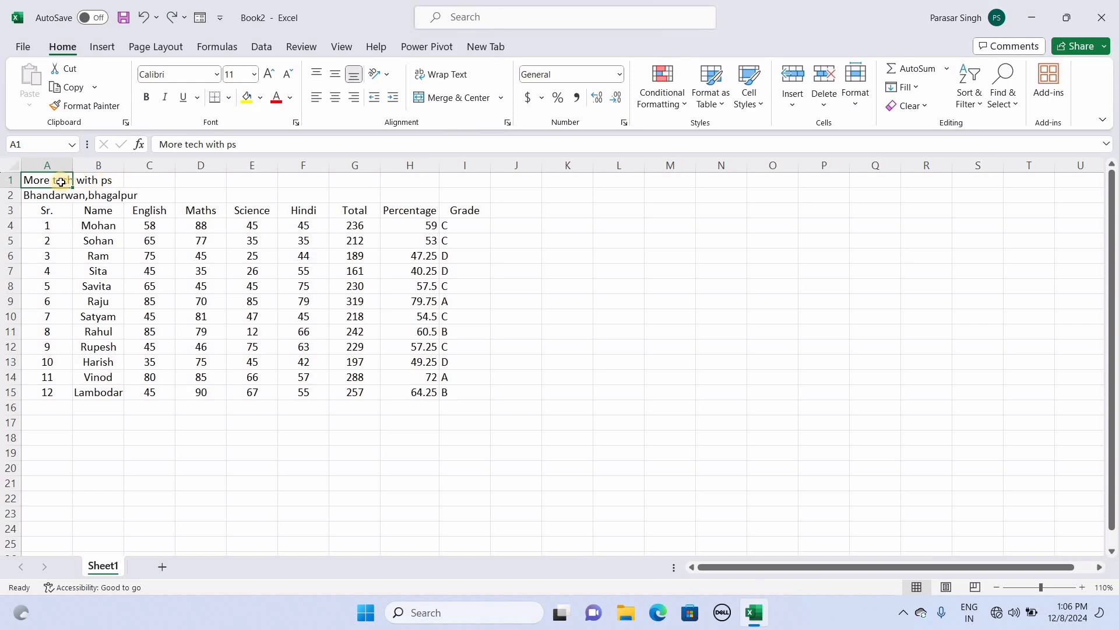
pyautogui.moveTo(67, 180); pyautogui.dragTo(461, 178)
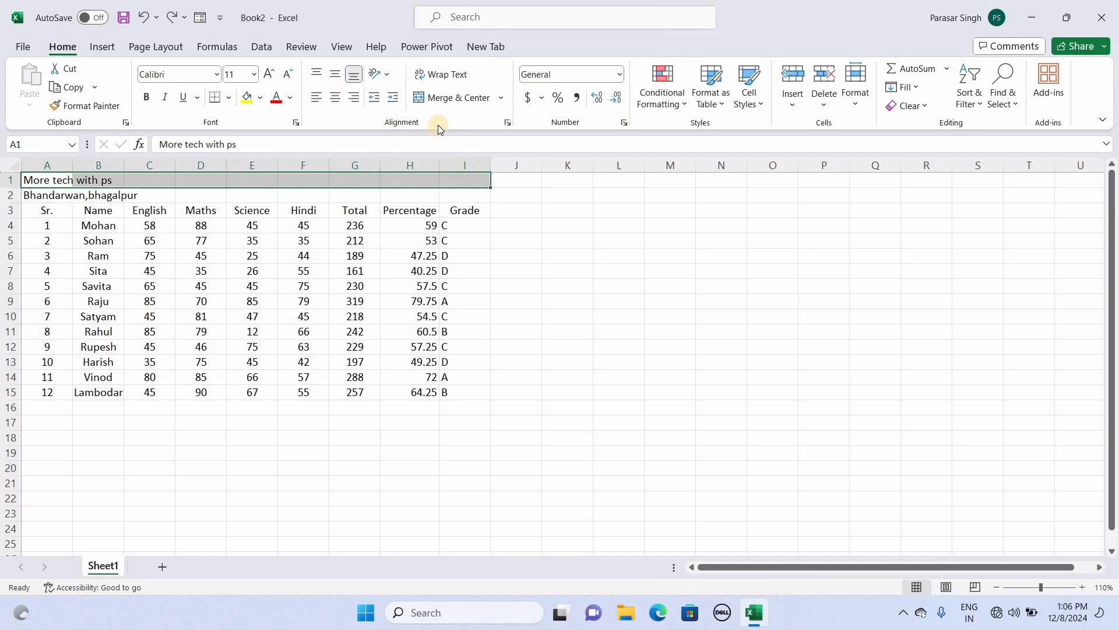
pyautogui.click(440, 100)
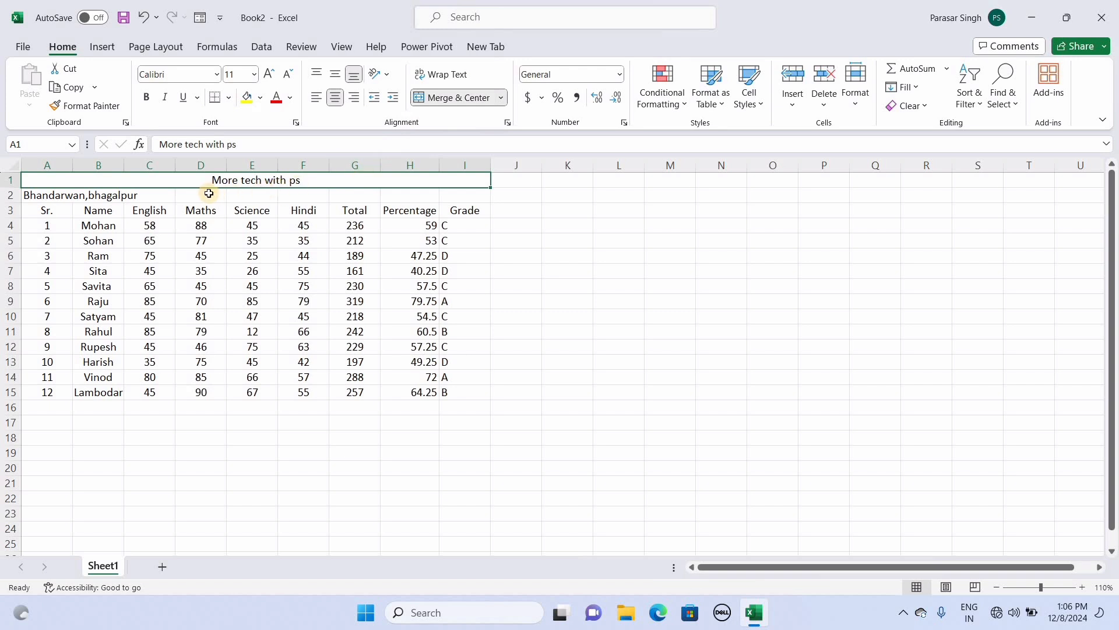
pyautogui.moveTo(30, 194); pyautogui.dragTo(465, 188)
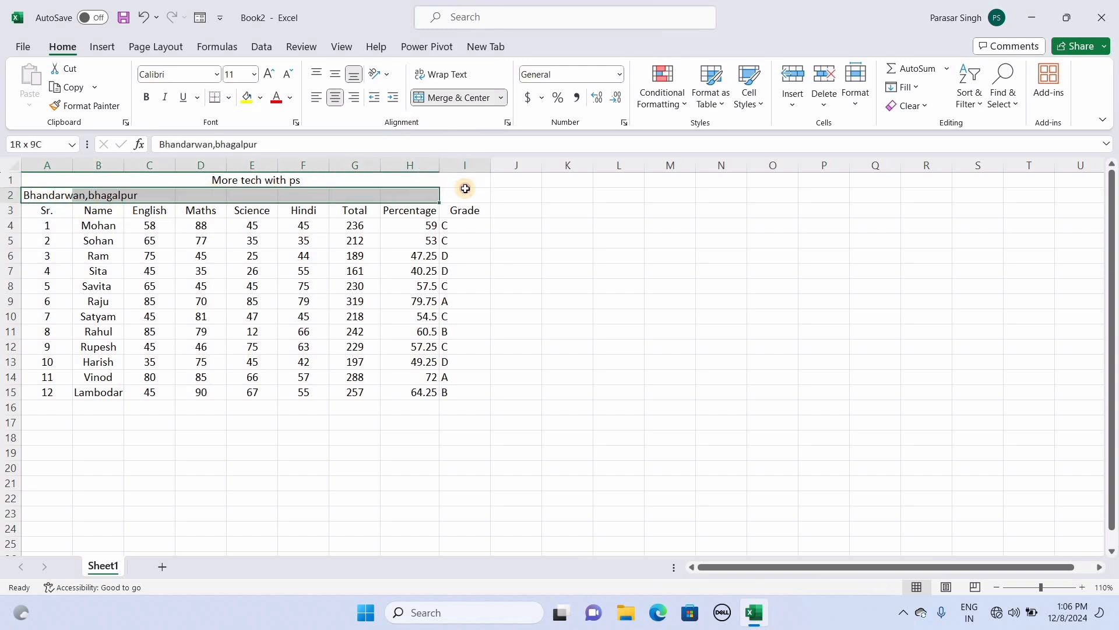
pyautogui.click(445, 97)
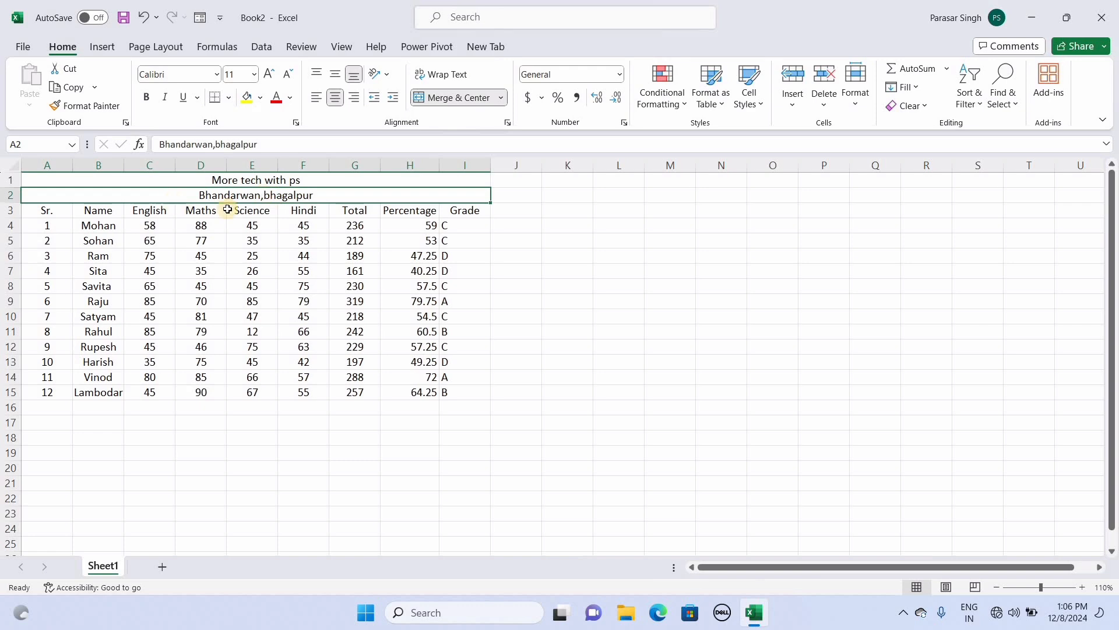
# - Center the grades in I4:I15 horizontally
pyautogui.moveTo(452, 227); pyautogui.dragTo(490, 393)
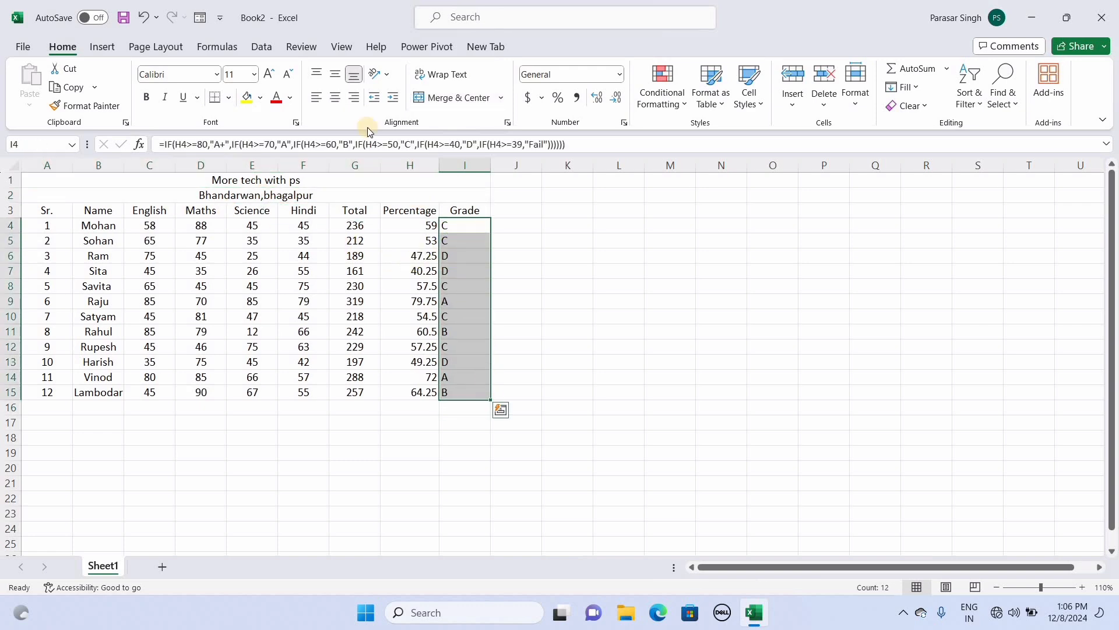
pyautogui.click(338, 98)
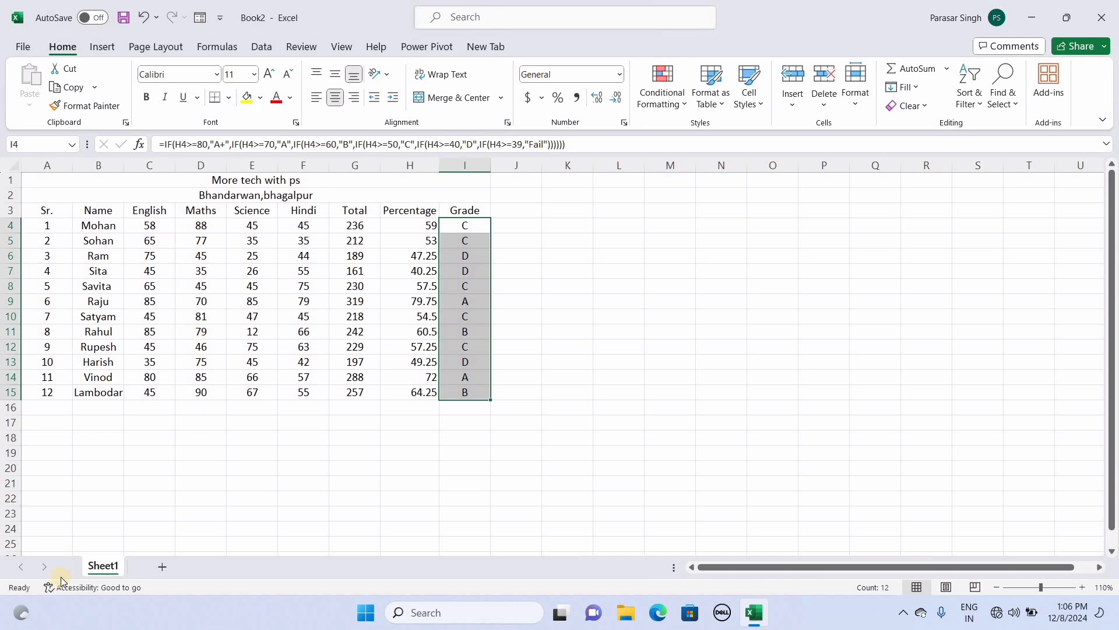
pyautogui.click(206, 451)
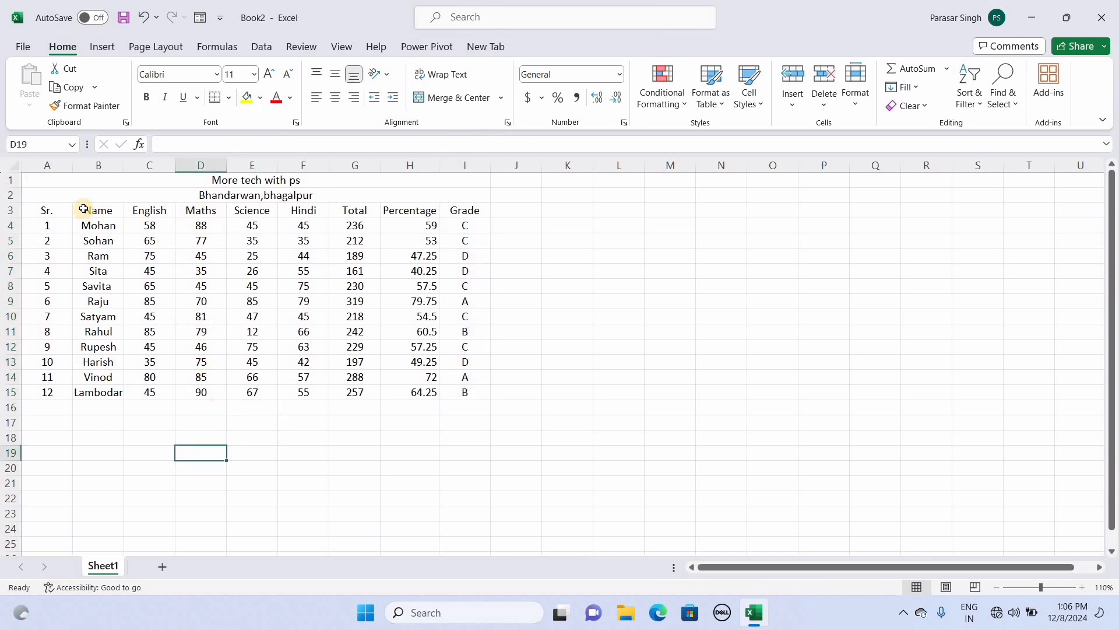
# - Apply all borders to the marksheet table in A3:I15
pyautogui.moveTo(29, 210); pyautogui.dragTo(456, 396)
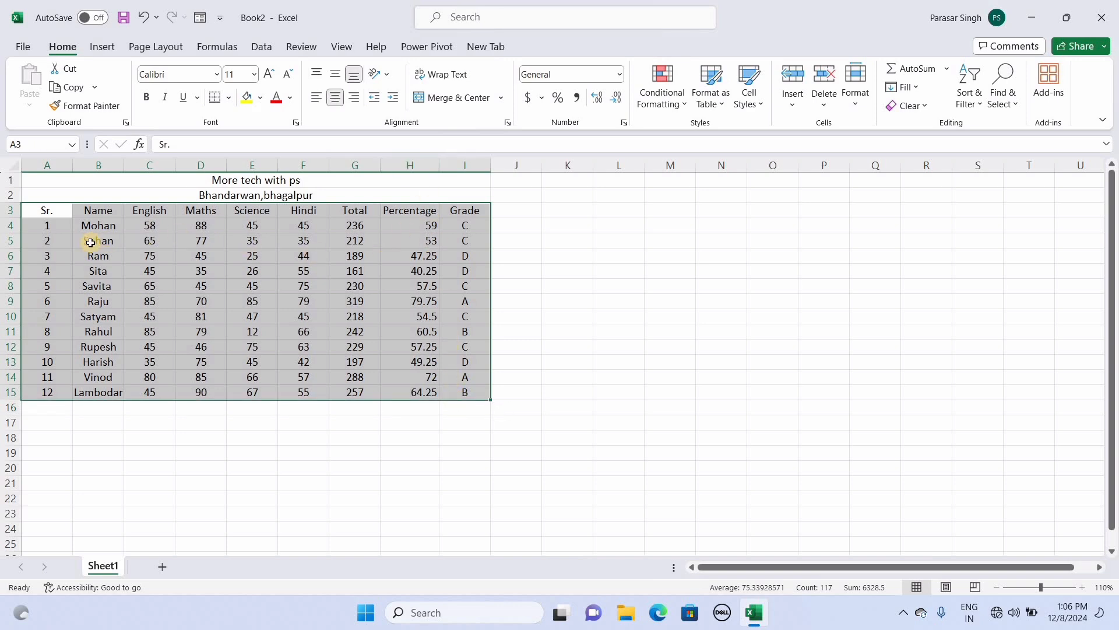
pyautogui.click(229, 100)
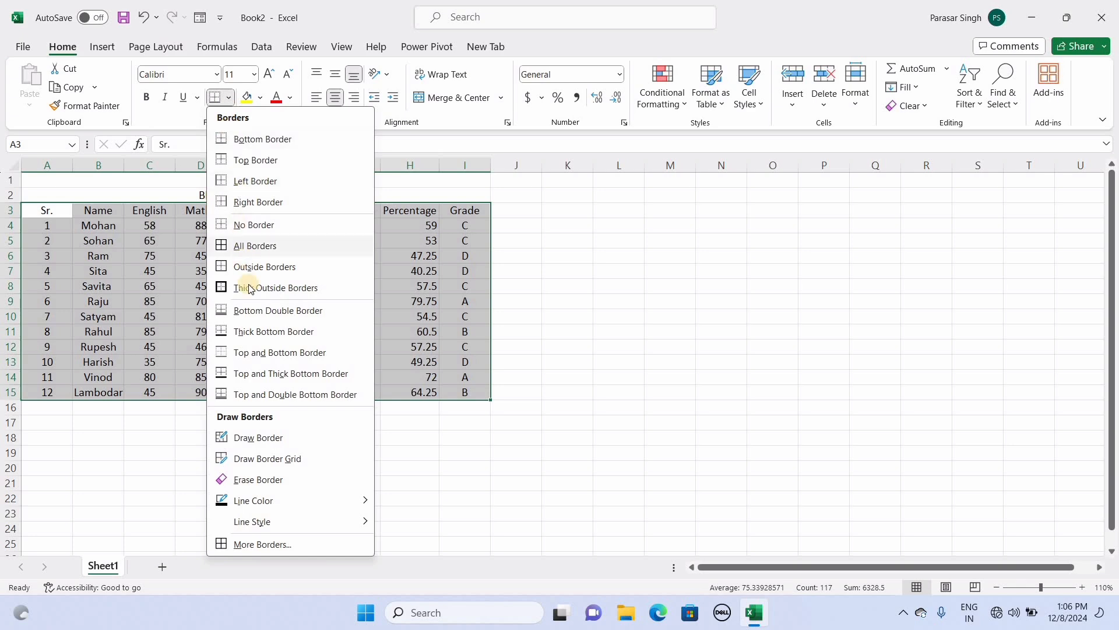
pyautogui.click(259, 245)
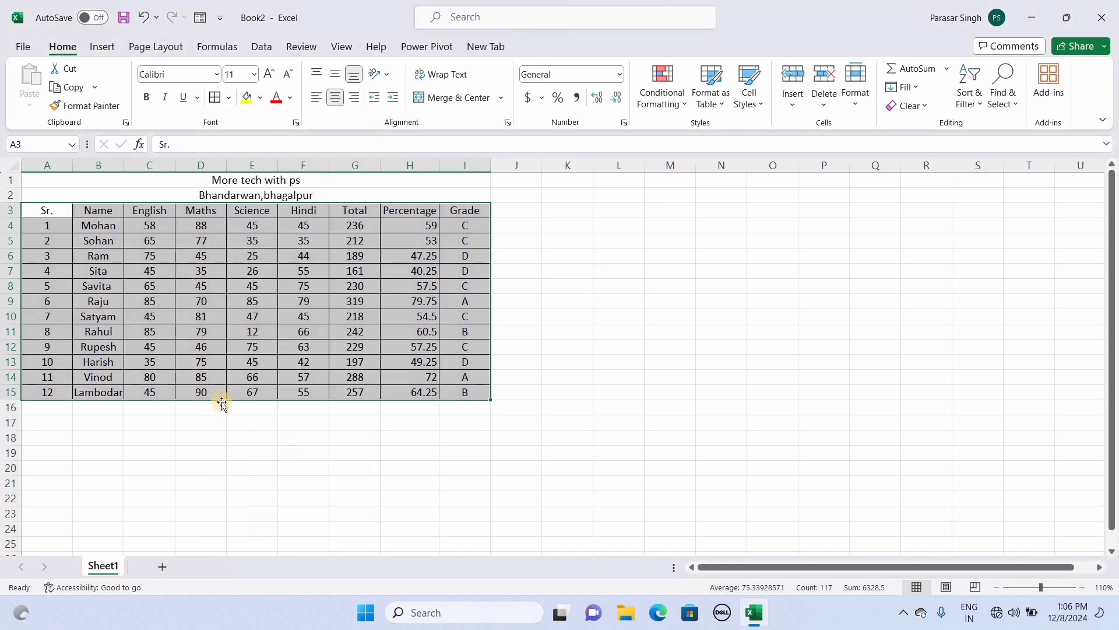
pyautogui.moveTo(222, 465); pyautogui.dragTo(182, 364)
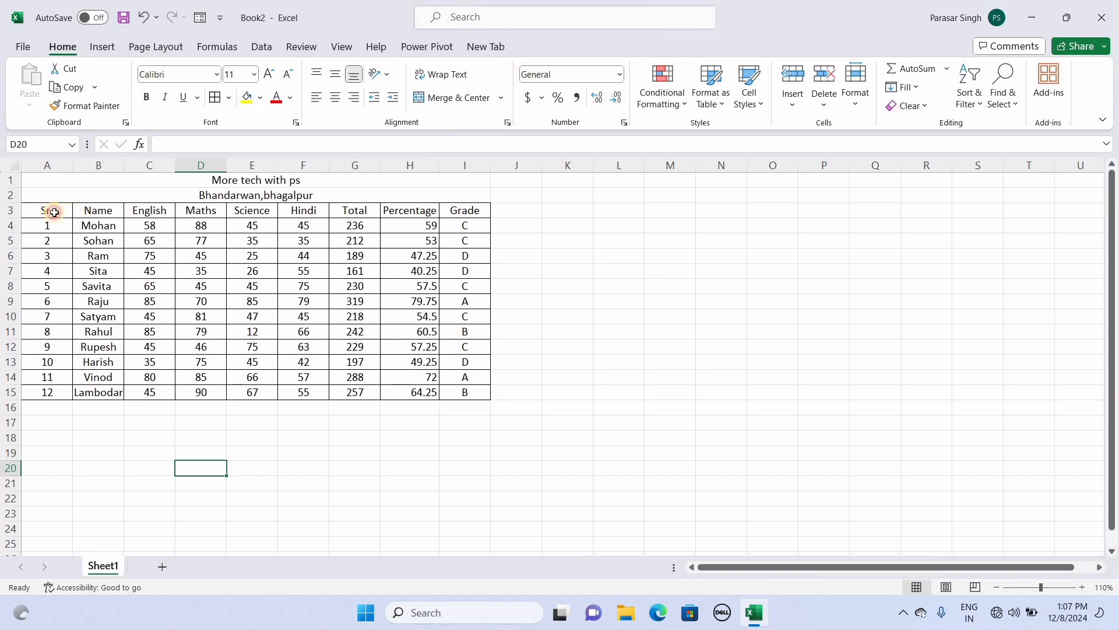
# - Make the column headings in A3:I3 bold
pyautogui.moveTo(47, 208); pyautogui.dragTo(451, 210)
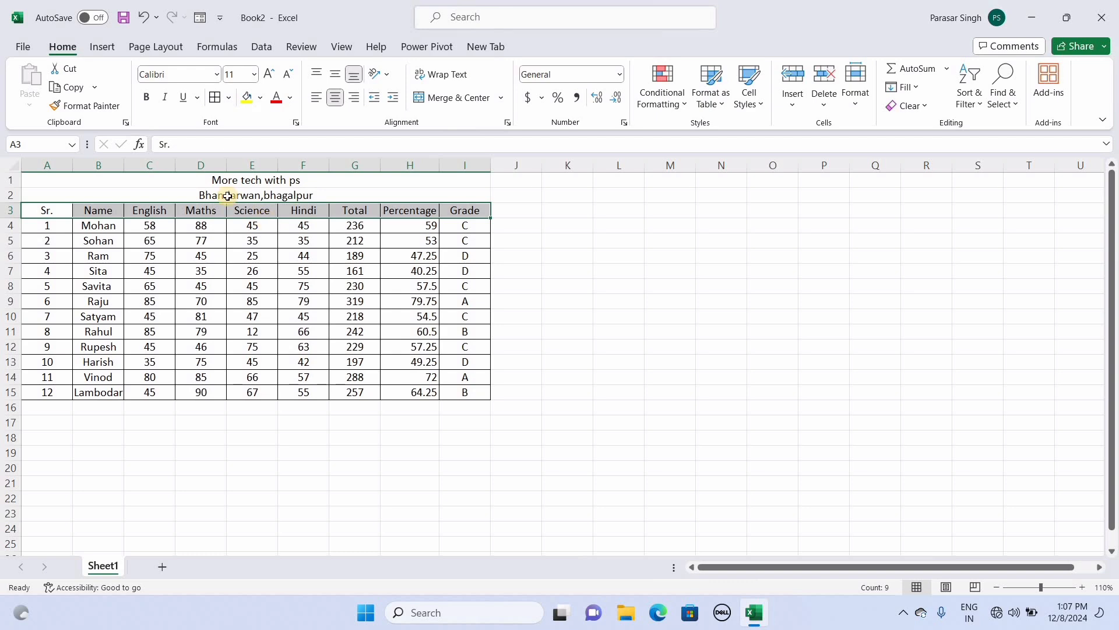
pyautogui.click(147, 98)
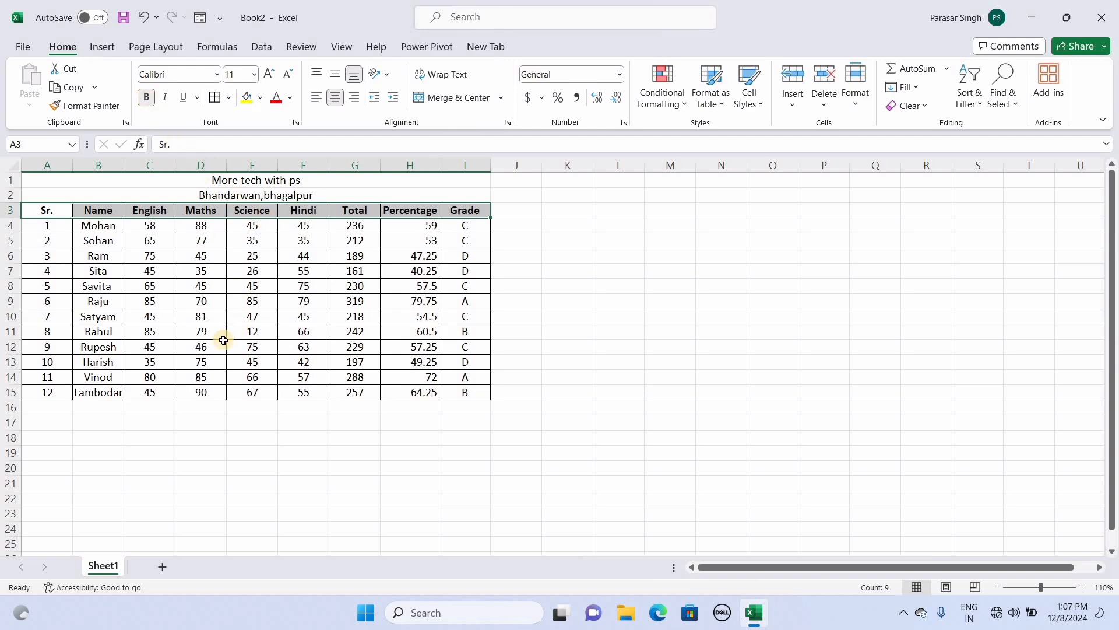
pyautogui.click(256, 450)
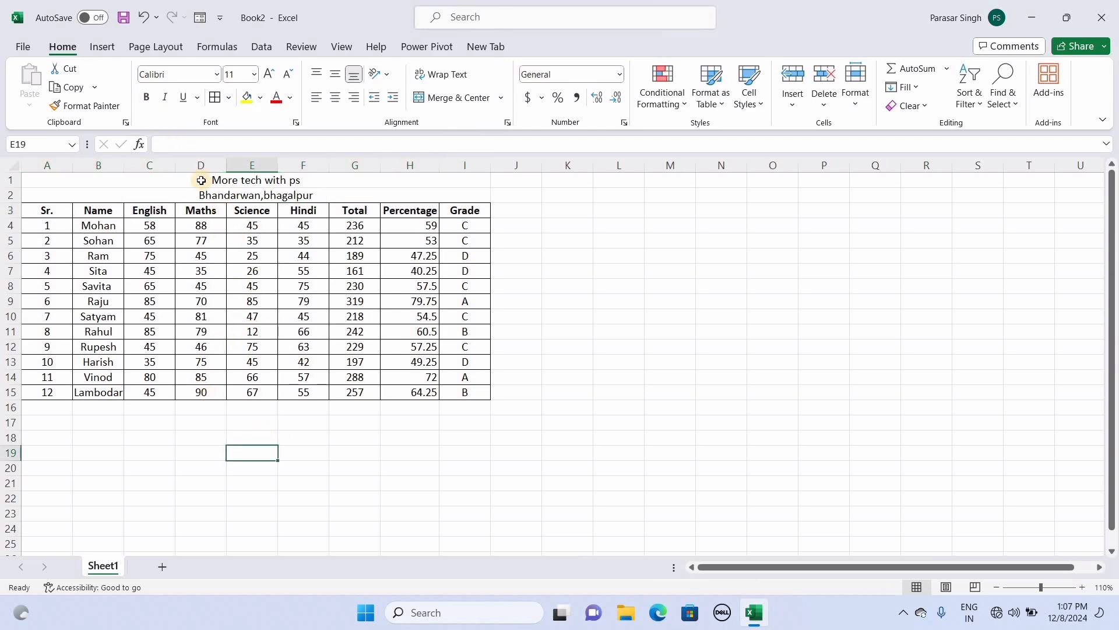